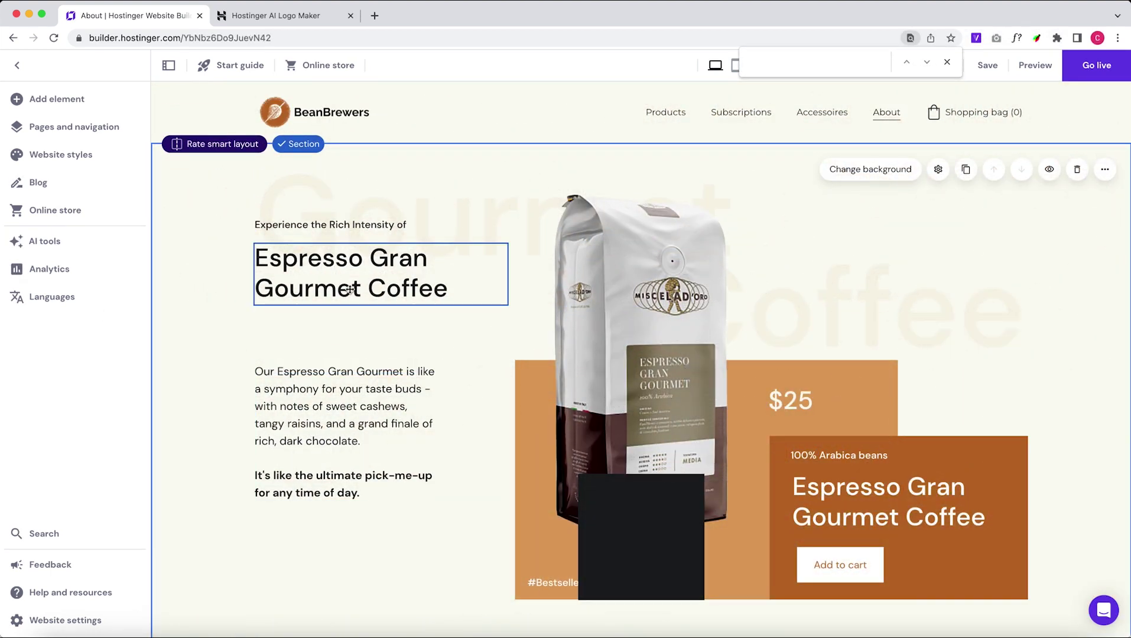
# Move the coffee description paragraph lower in the product section and select the introductory text above the heading
pyautogui.moveTo(342, 390); pyautogui.dragTo(343, 442)
pyautogui.click(348, 285)
pyautogui.click(282, 229)
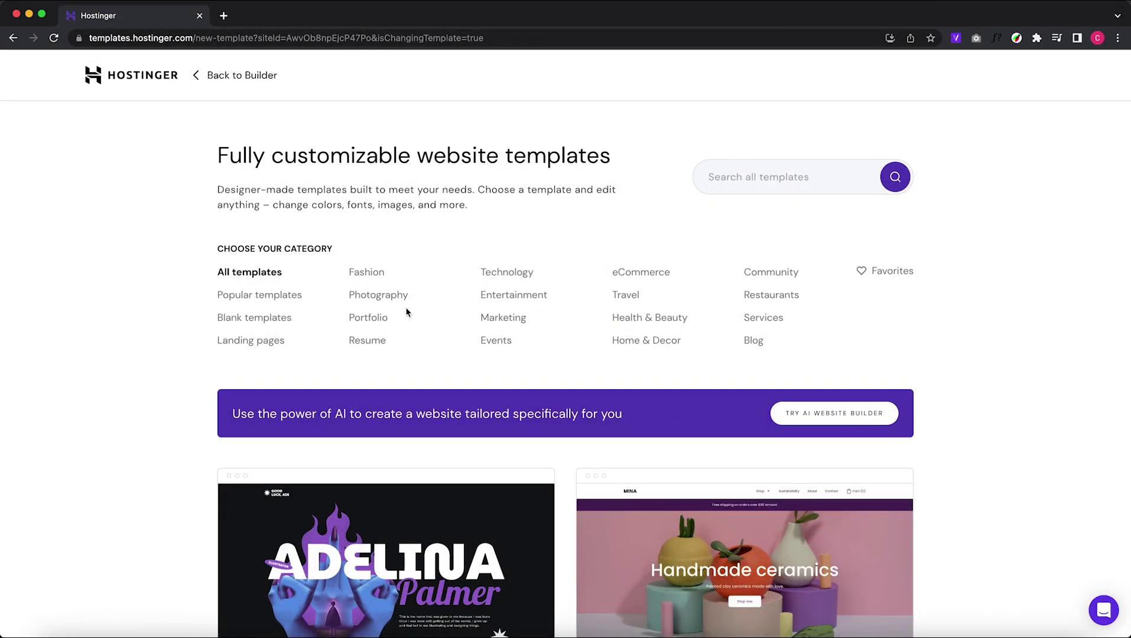
# Browse the website templates in the Marketing category
pyautogui.click(487, 322)
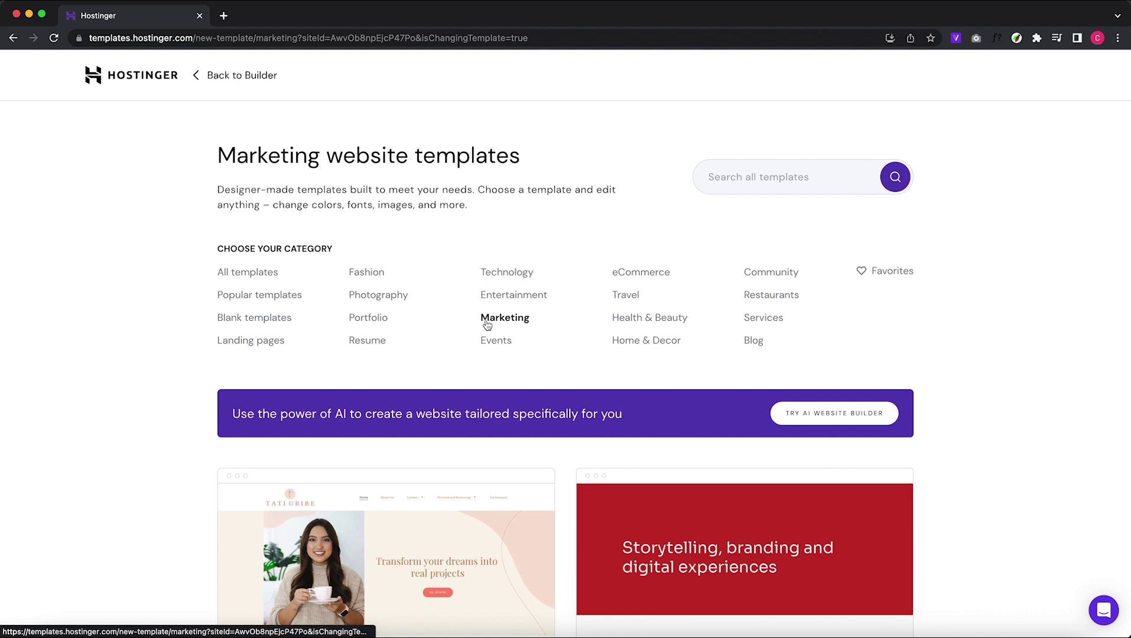
pyautogui.scroll(-10, 487, 324)
pyautogui.scroll(-1, 487, 324)
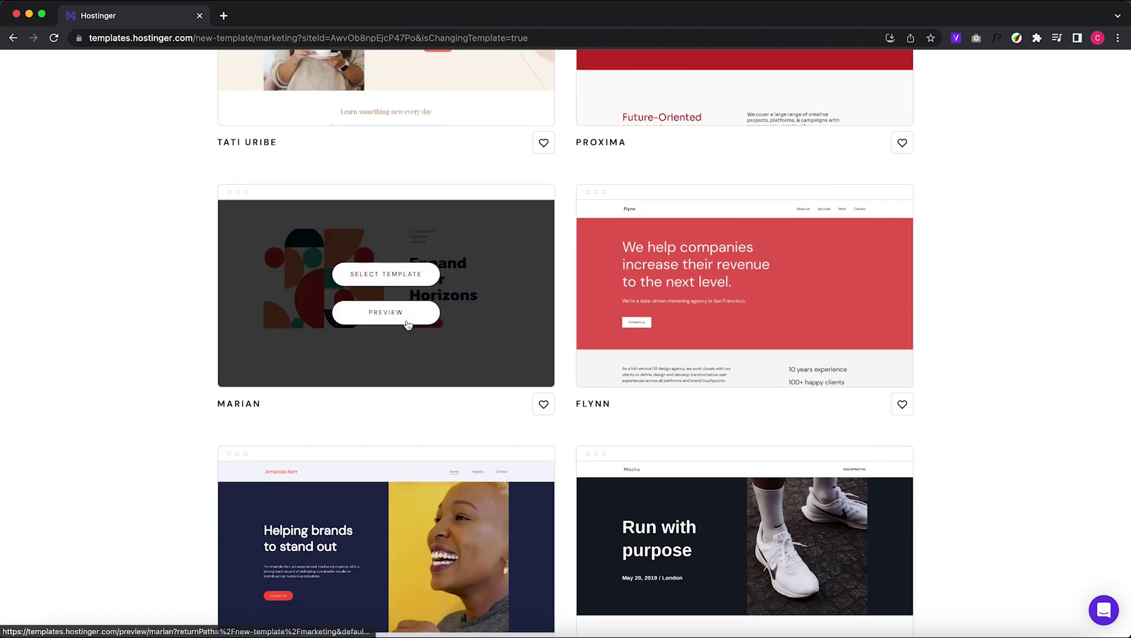
pyautogui.scroll(-5, 570, 452)
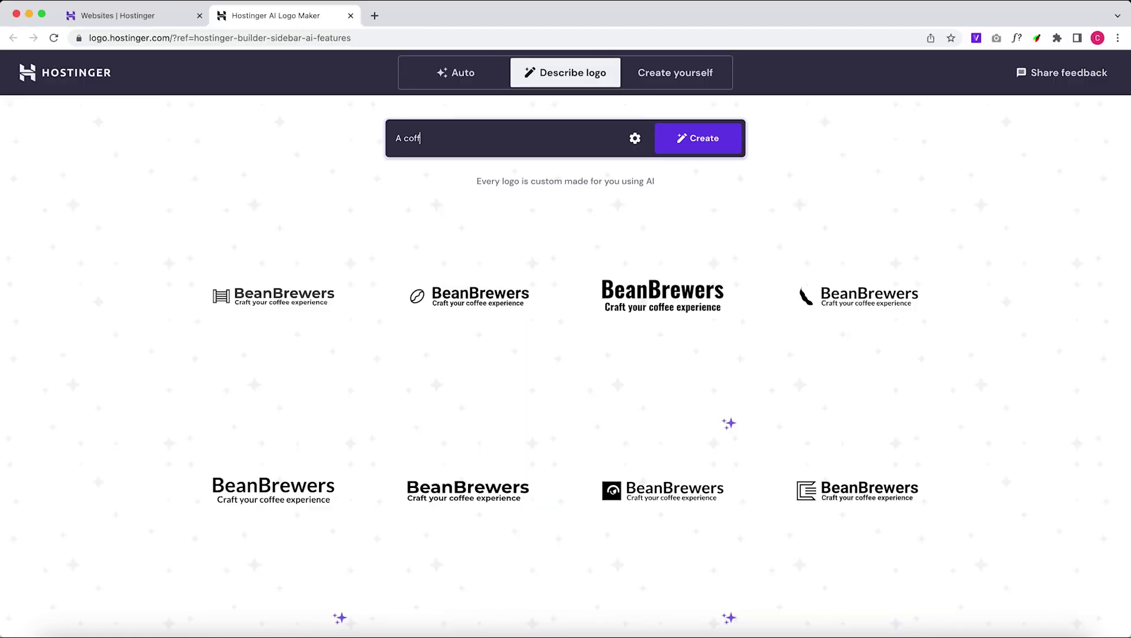
# Generate logos described as "A coffee bean incorporated in the brand name" and place the icon before the text in the round-icon design
pyautogui.write('ee bean incorporated in the brand name')
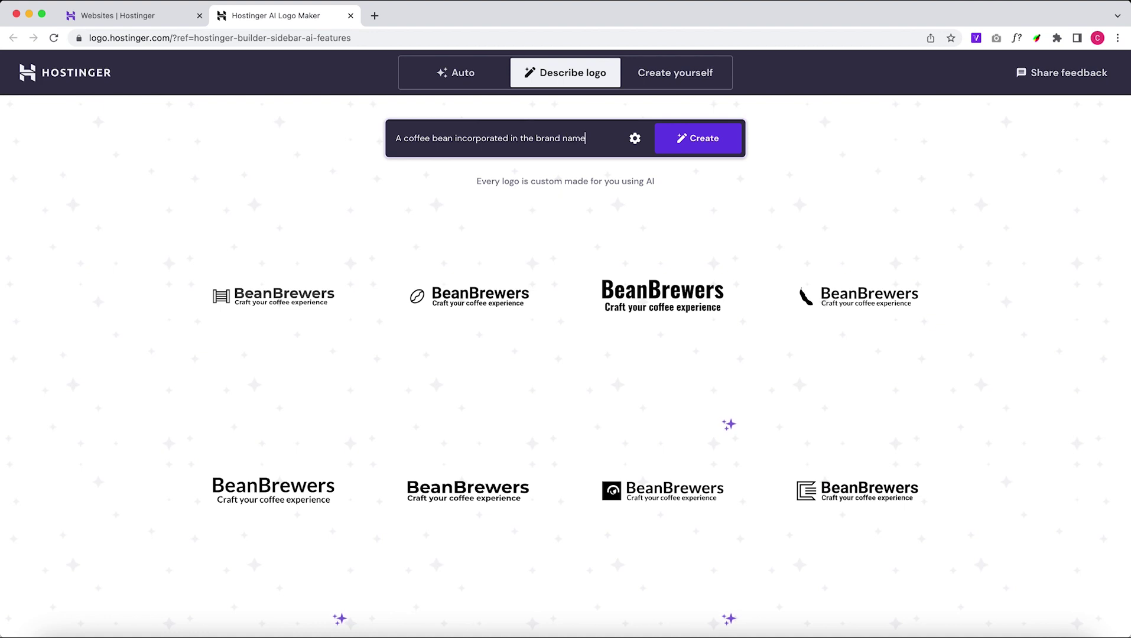
pyautogui.press('Return')
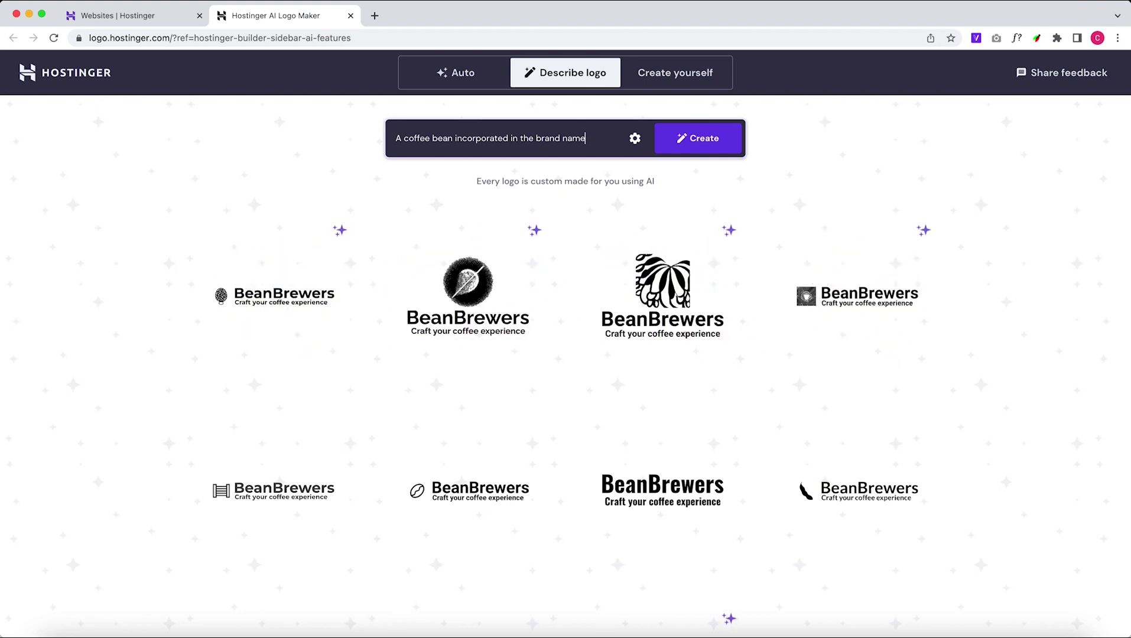
pyautogui.click(498, 278)
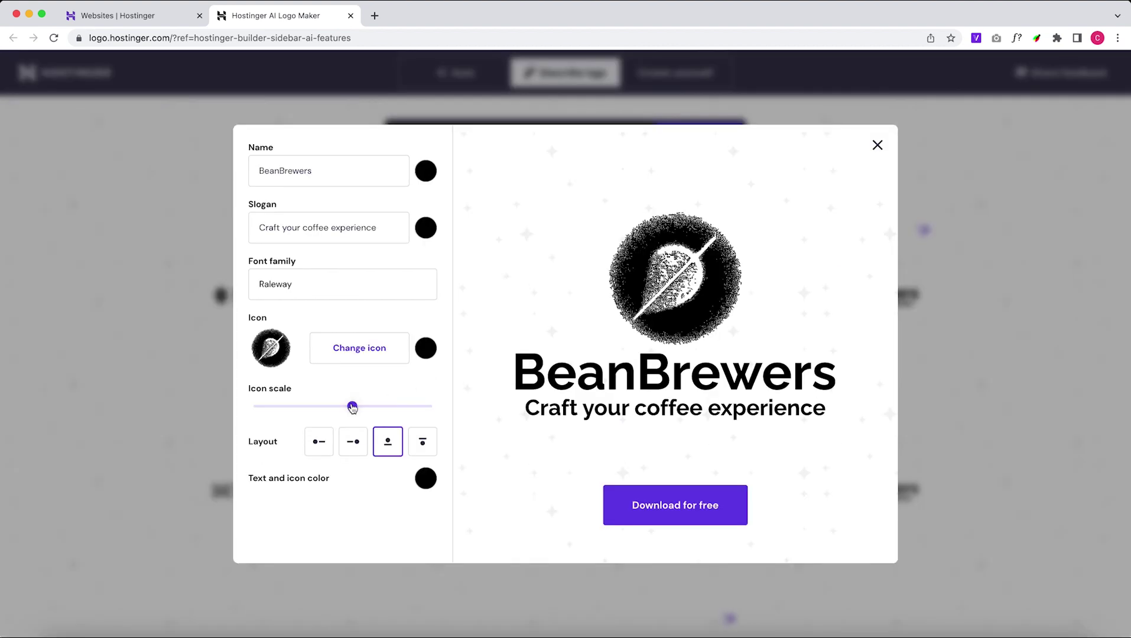
pyautogui.click(322, 448)
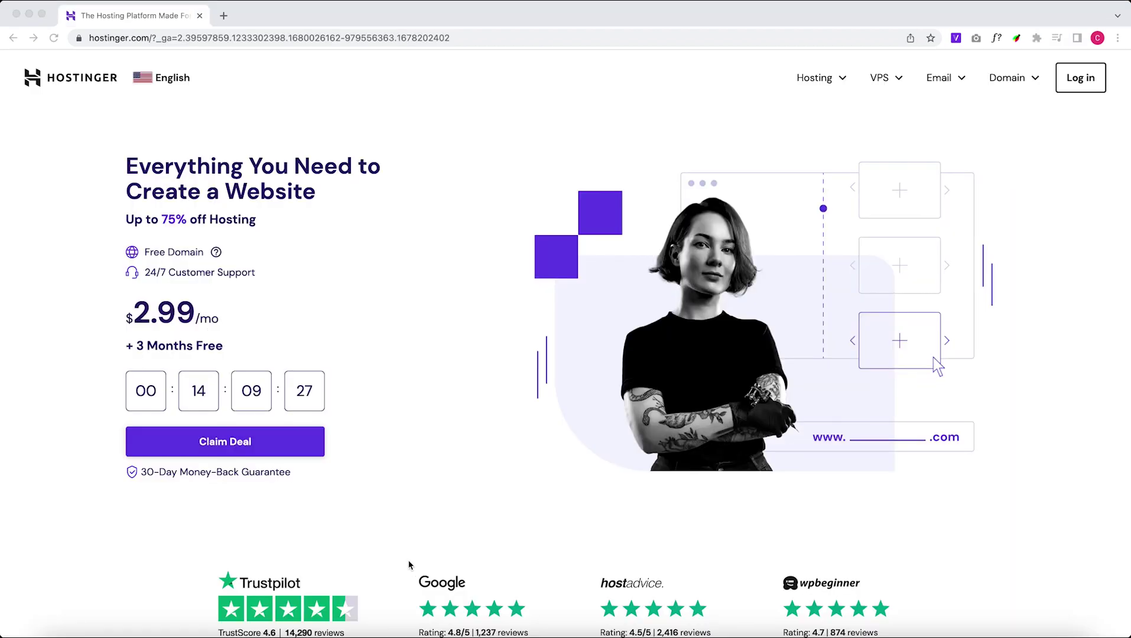
# Compare the features of the web hosting plans and add Premium Web Hosting to the cart
pyautogui.scroll(-10, 414, 560)
pyautogui.click(436, 501)
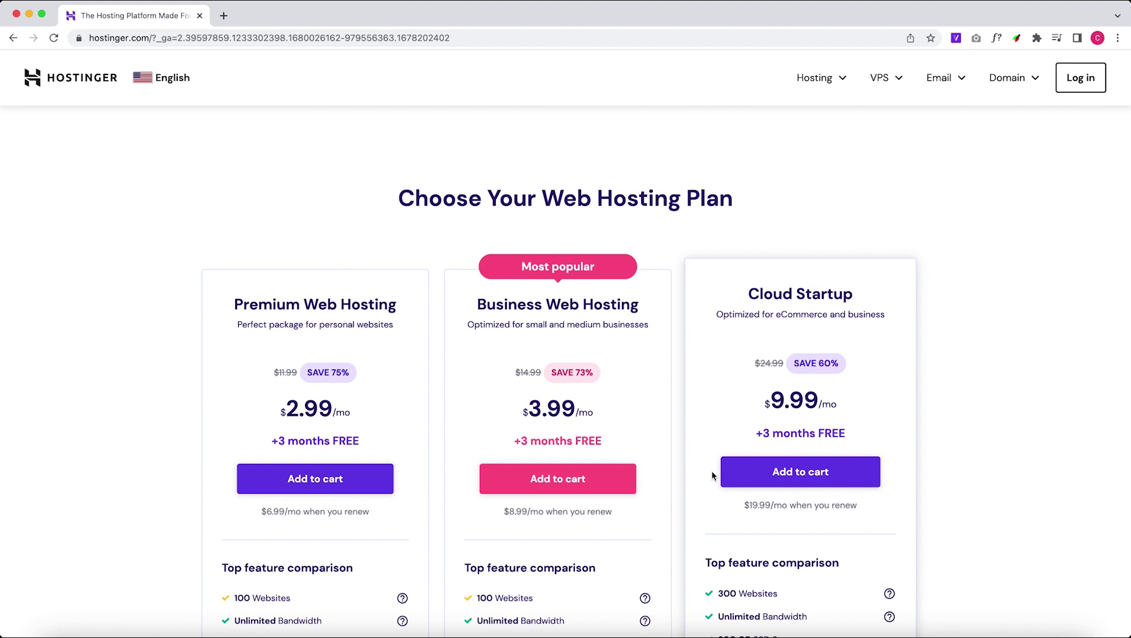
pyautogui.scroll(-5, 385, 486)
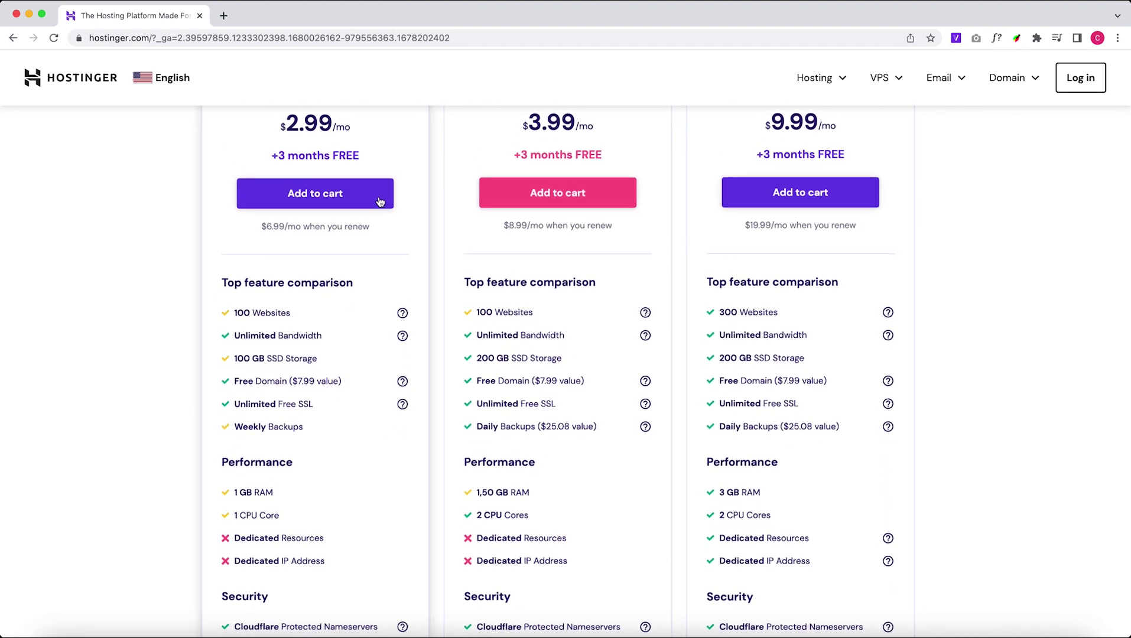
pyautogui.scroll(3, 358, 193)
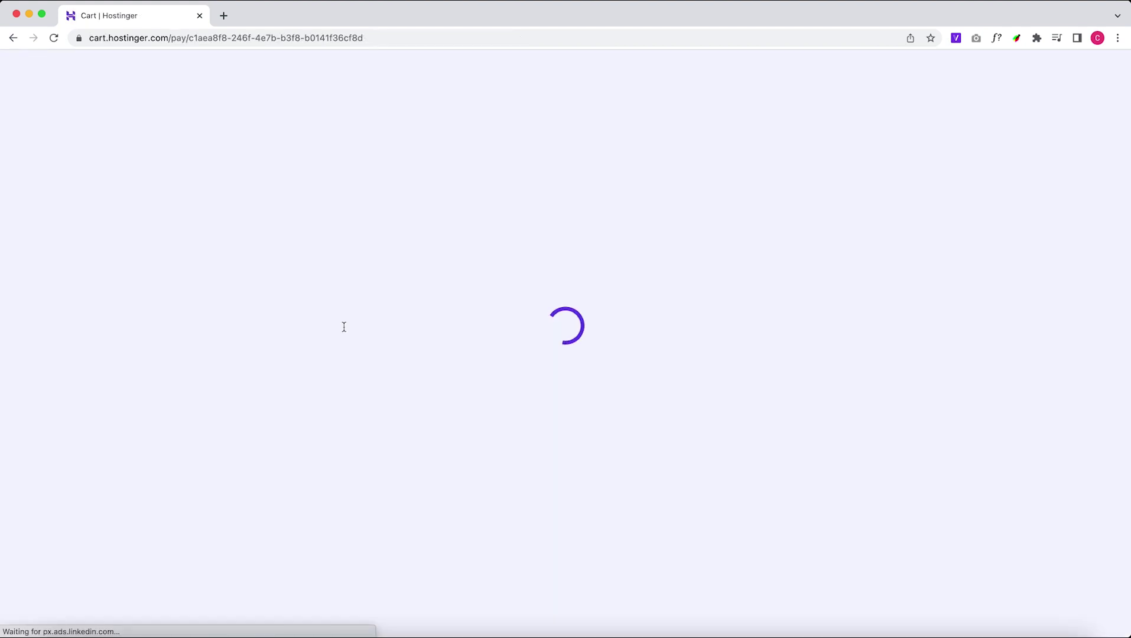
# Choose the 24 months billing period for the Premium Web Hosting plan
pyautogui.scroll(-3, 354, 354)
pyautogui.click(361, 384)
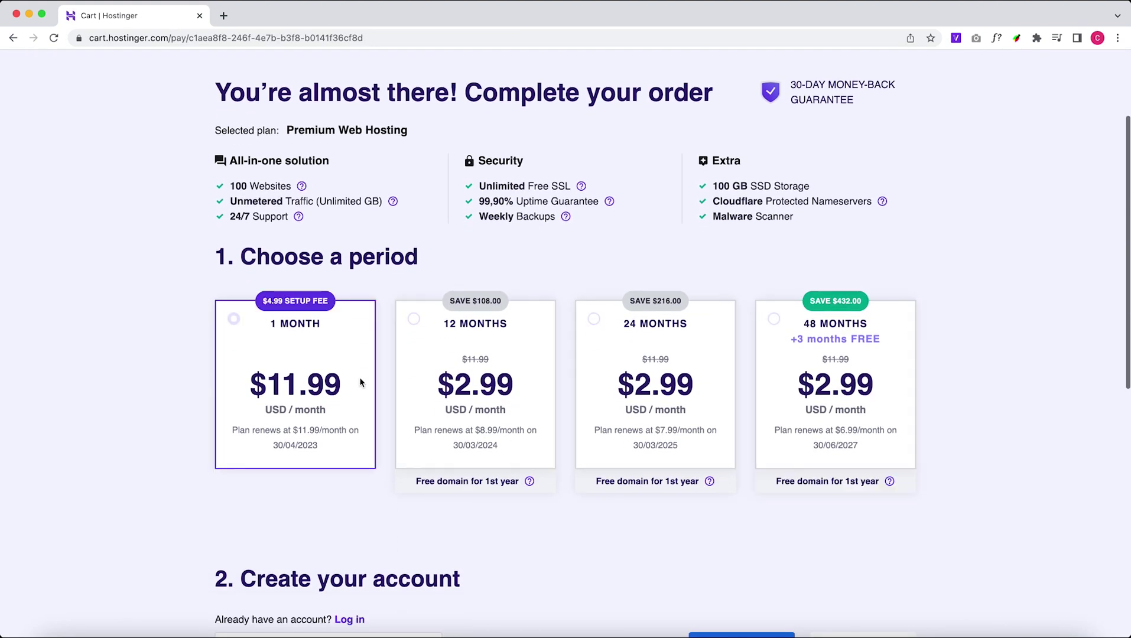
pyautogui.click(483, 373)
pyautogui.click(645, 369)
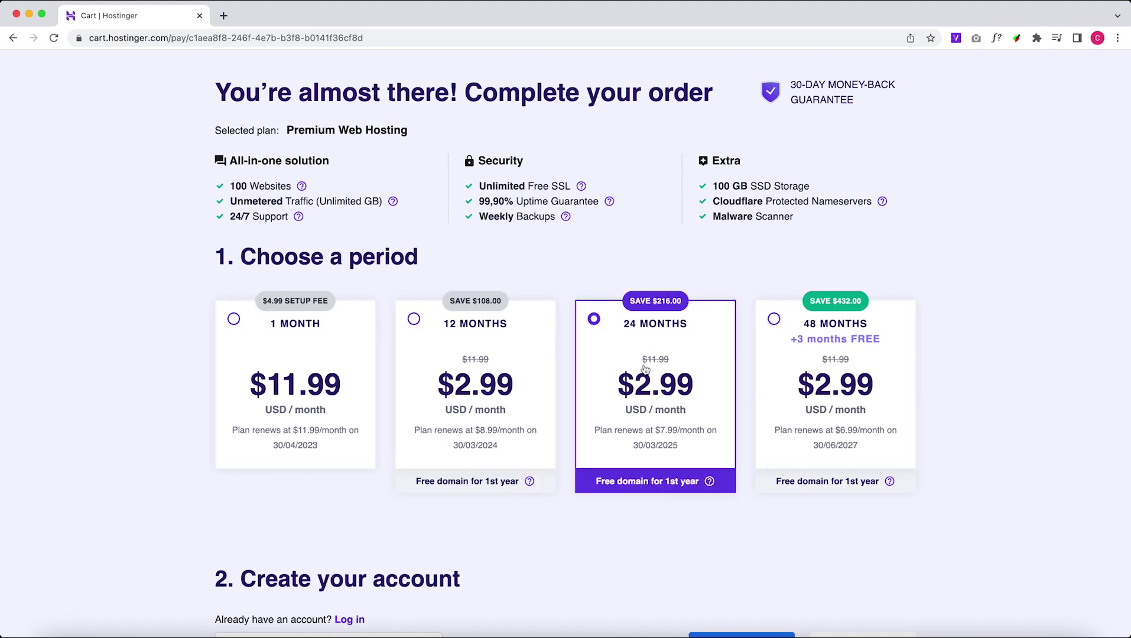
# Apply the coupon code COEN to the hosting order in the payment section
pyautogui.scroll(-5, 644, 370)
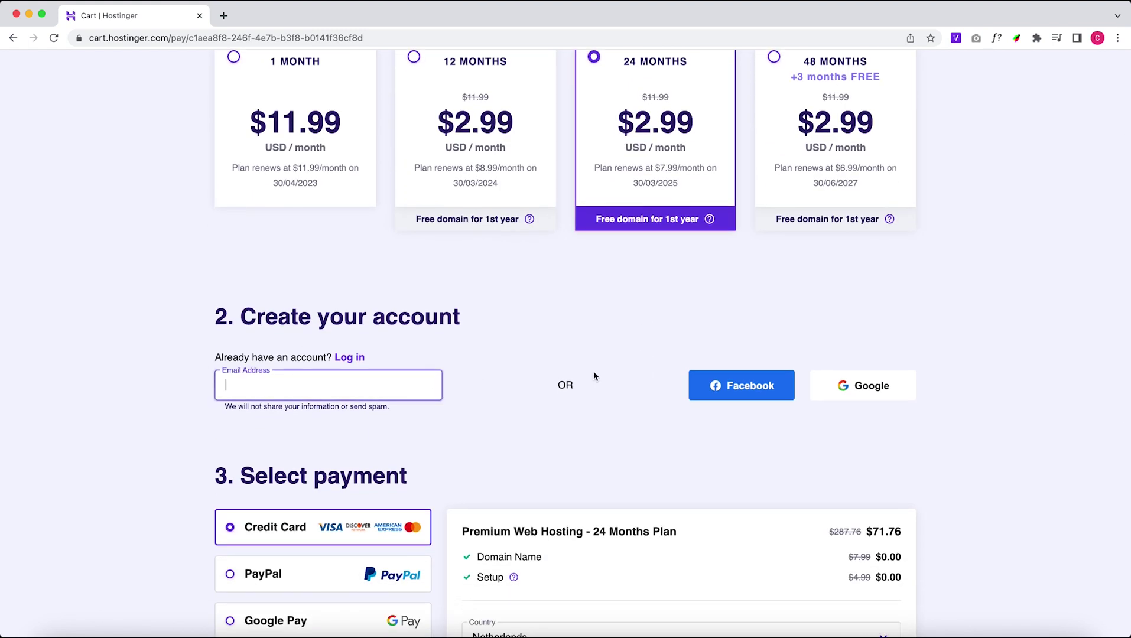
pyautogui.scroll(-6, 856, 391)
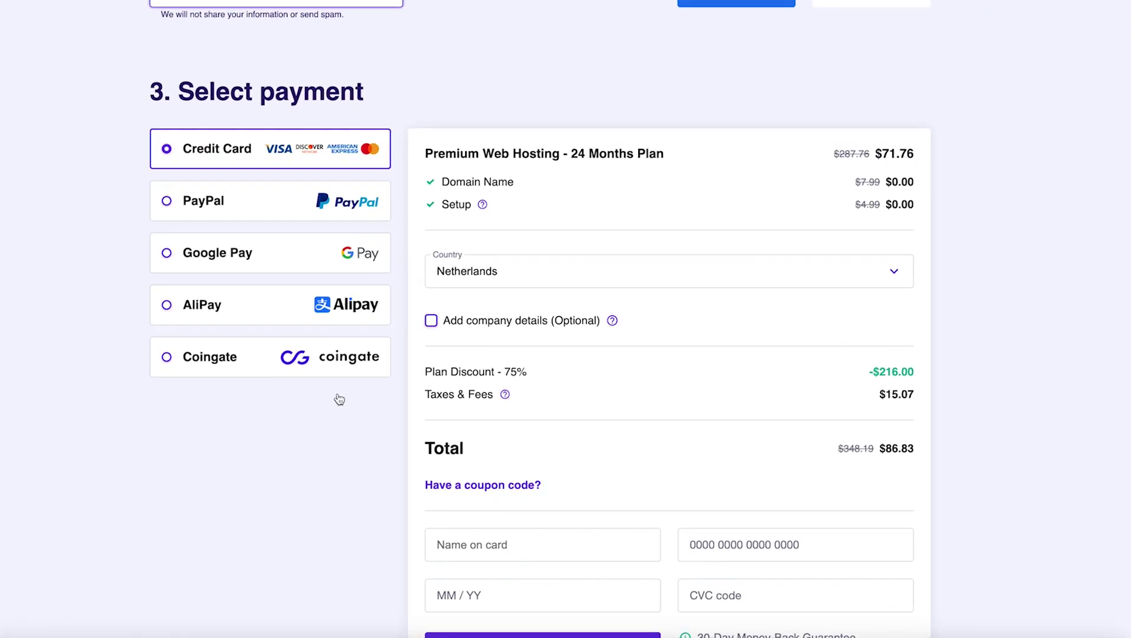
pyautogui.click(283, 384)
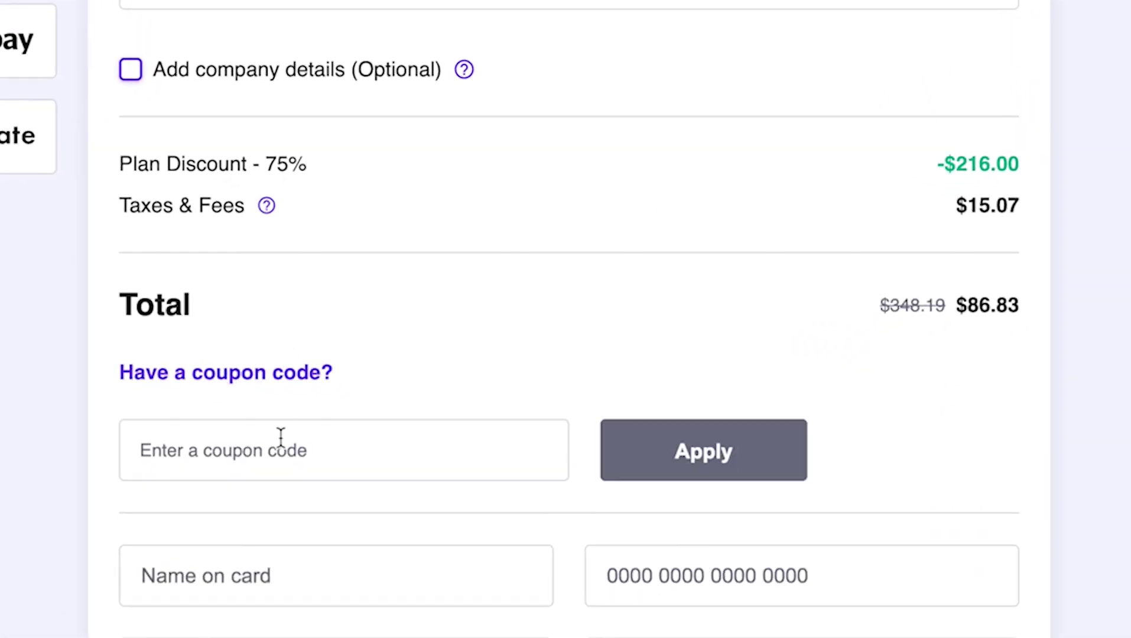
pyautogui.click(281, 440)
pyautogui.write('COE')
pyautogui.click(719, 471)
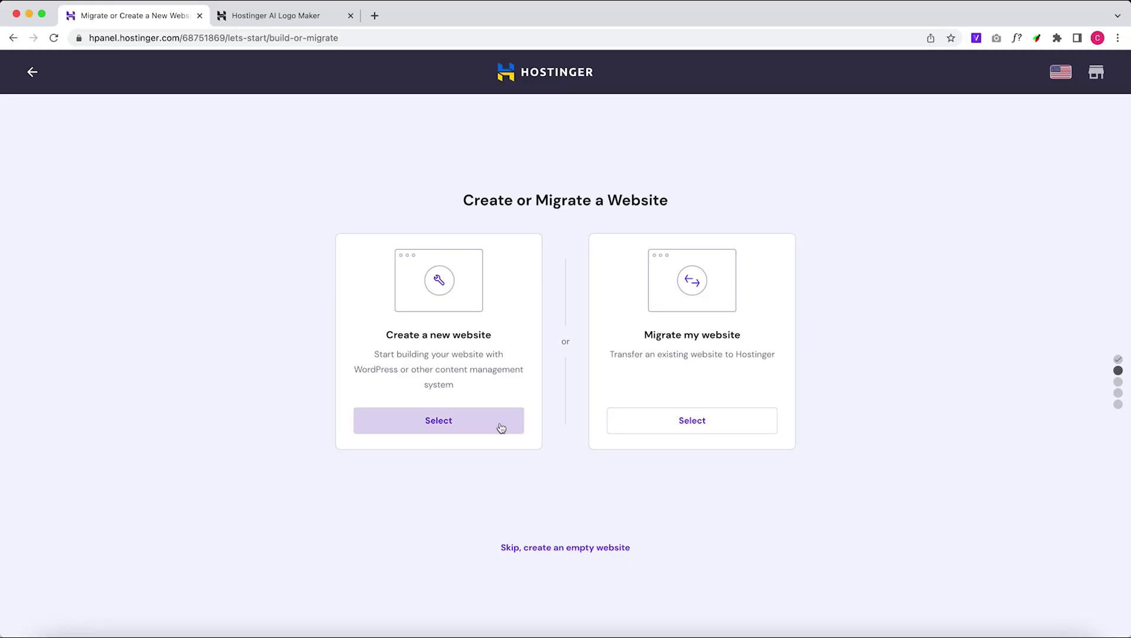
# Create a new website with the website builder and start it from a blank template
pyautogui.click(500, 425)
pyautogui.click(646, 412)
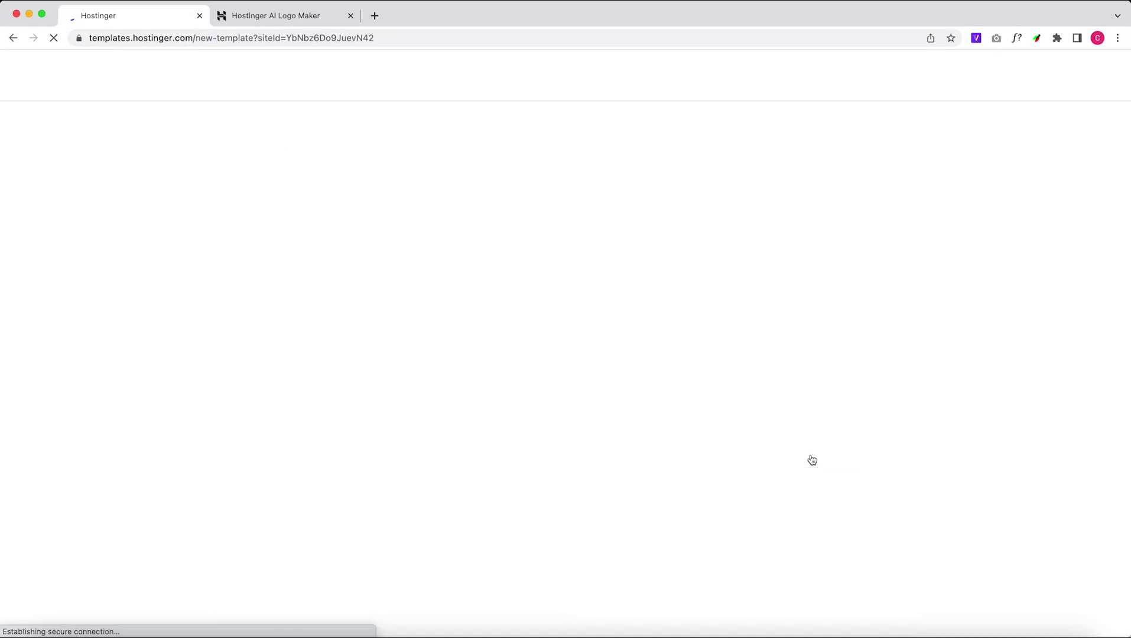
pyautogui.click(382, 459)
pyautogui.click(253, 341)
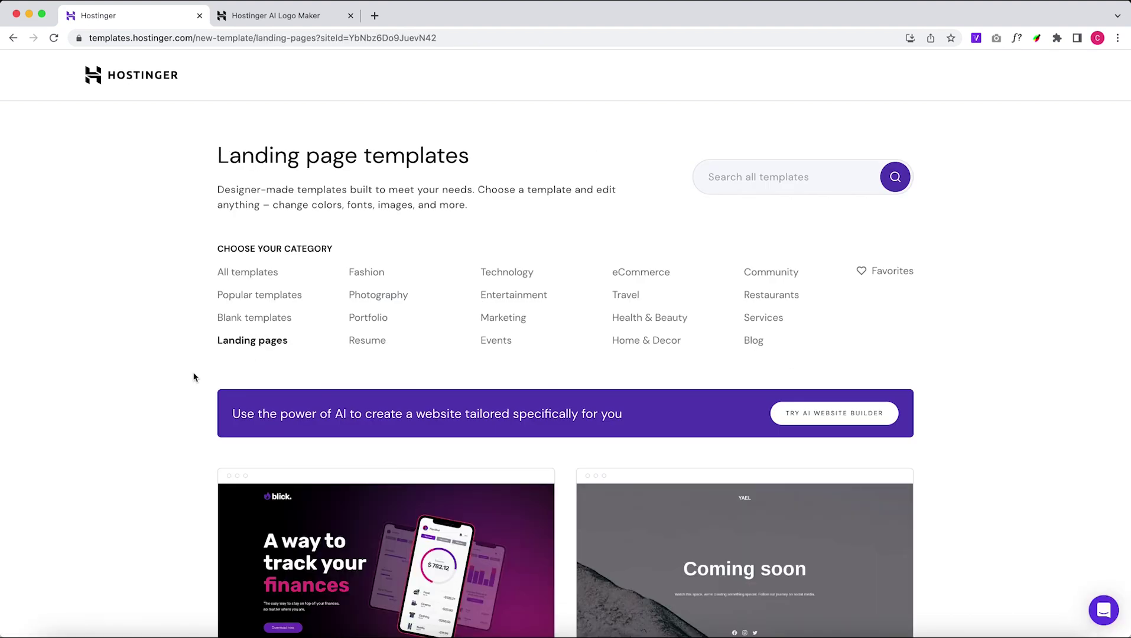
pyautogui.scroll(-15, 193, 377)
pyautogui.click(379, 457)
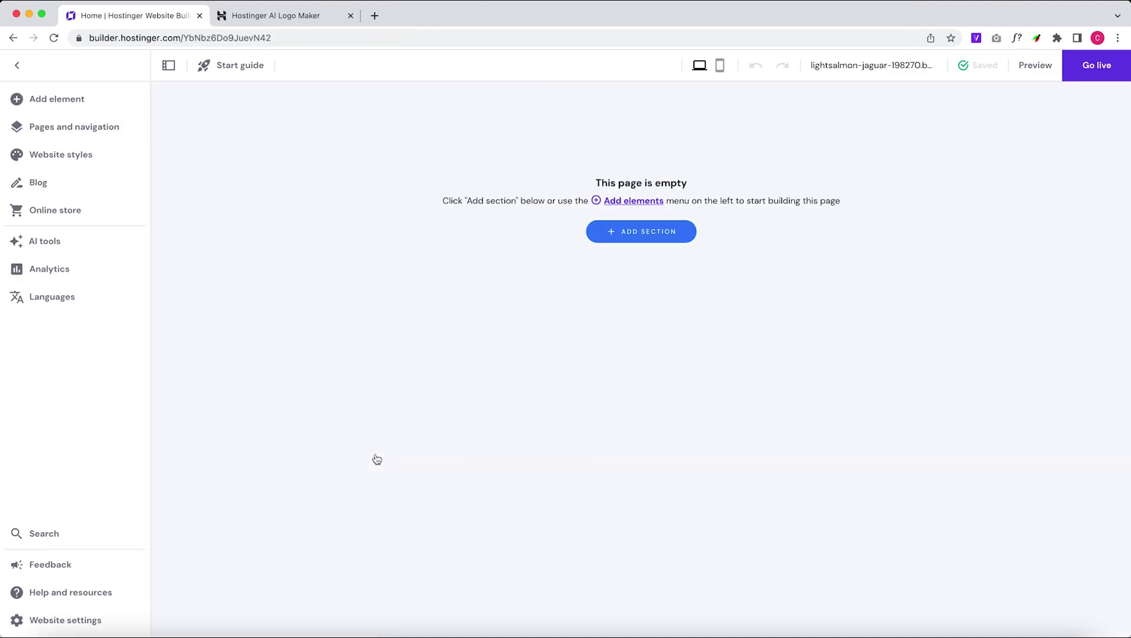
# Insert a Single product section from the online store sections and remove it from the page
pyautogui.click(641, 231)
pyautogui.click(195, 246)
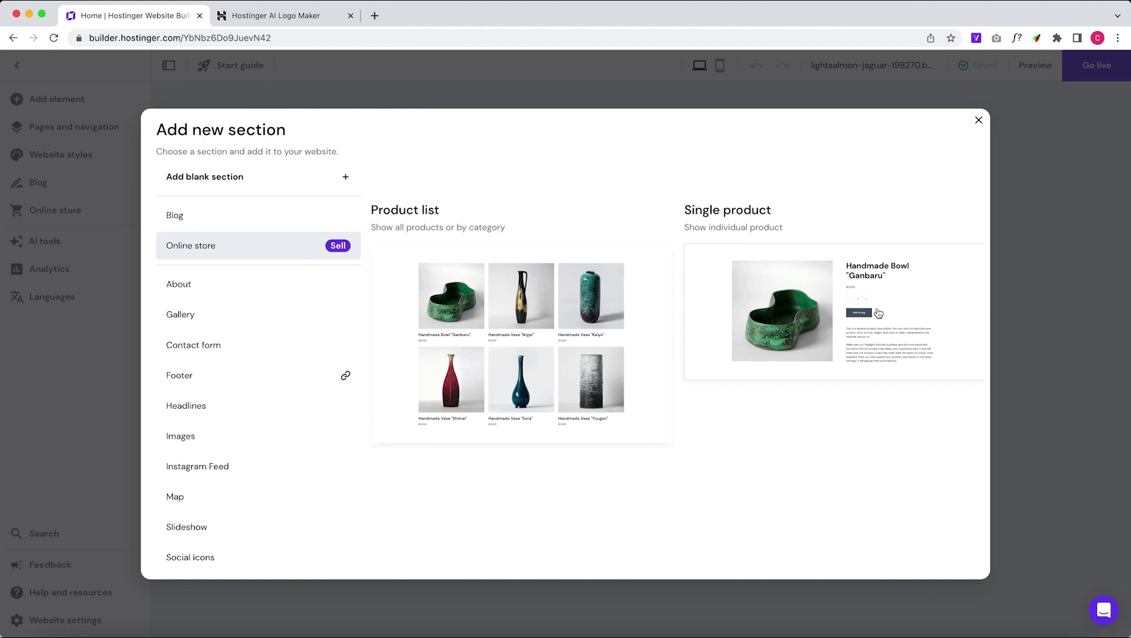
pyautogui.click(878, 313)
pyautogui.click(1109, 108)
# Add a blank section to the empty page and extend its lower edge downward
pyautogui.click(612, 234)
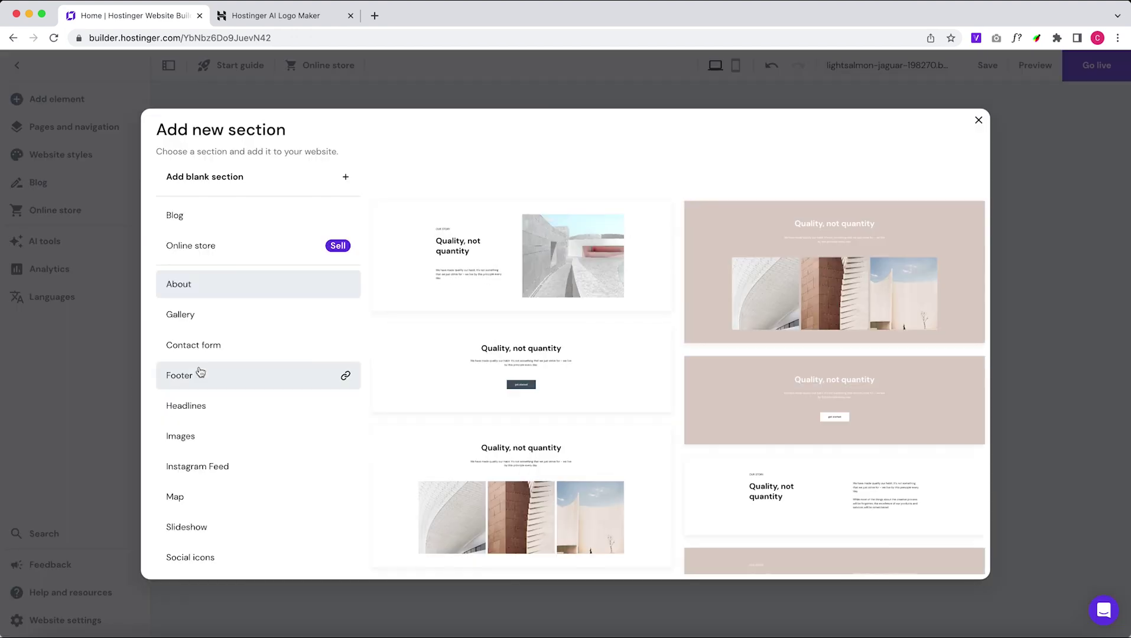
pyautogui.click(313, 179)
pyautogui.moveTo(1004, 396); pyautogui.dragTo(1001, 495)
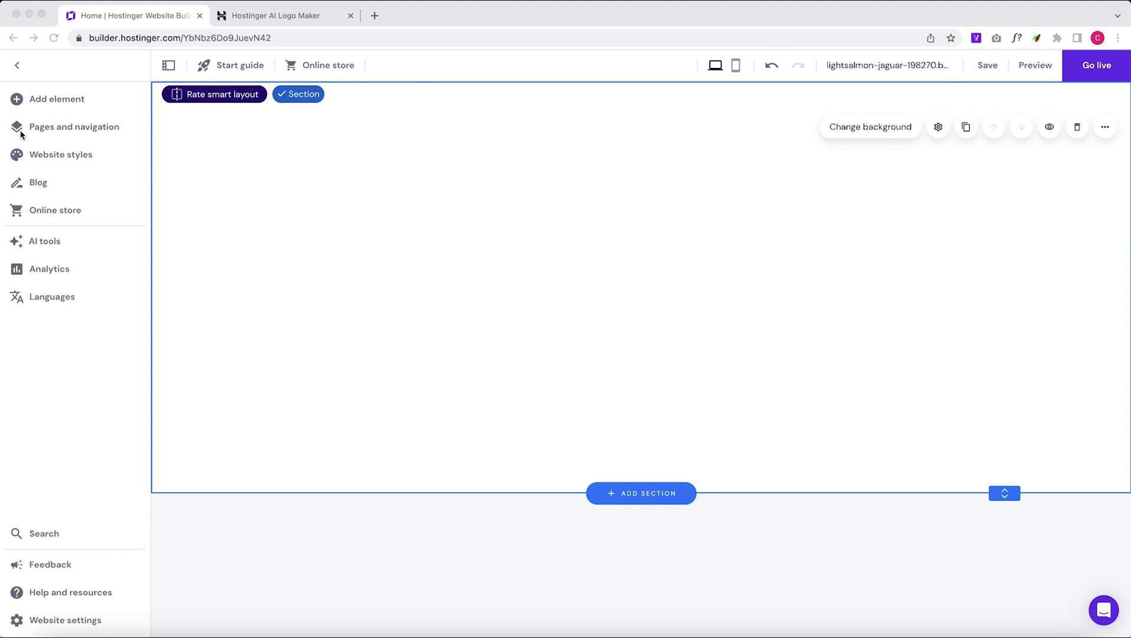
# Change the fifth color in the website styles palette to a pale cream using its hex value
pyautogui.click(26, 154)
pyautogui.click(256, 173)
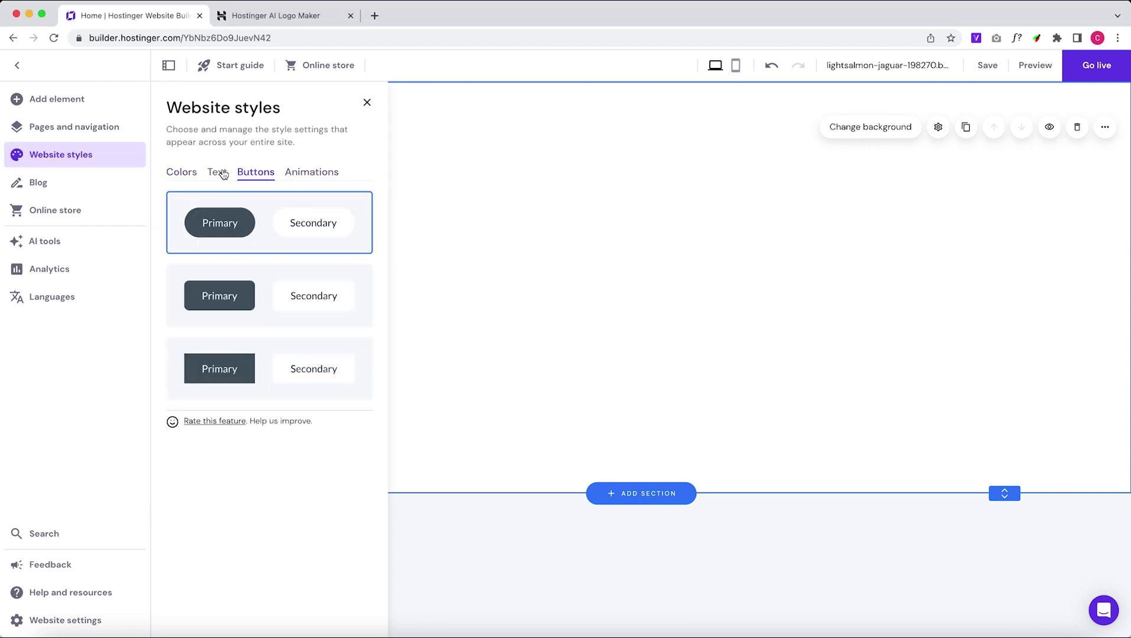
pyautogui.click(181, 172)
pyautogui.click(349, 309)
pyautogui.click(335, 358)
pyautogui.tripleClick(324, 564)
pyautogui.press('super+v')
pyautogui.click(329, 601)
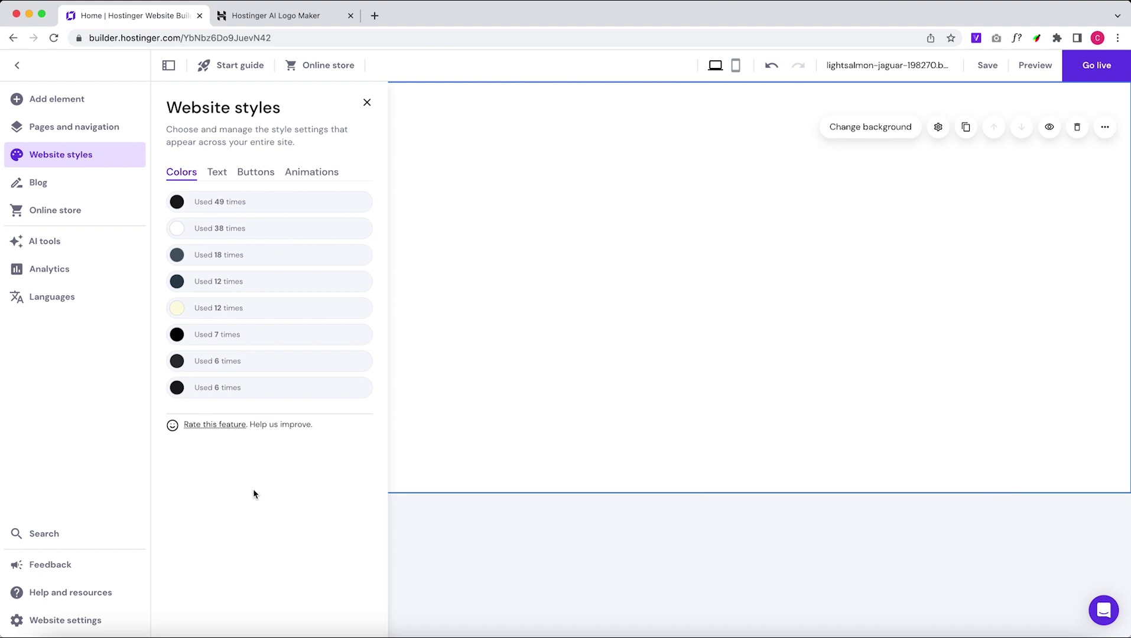
# Add a new empty page to the main navigation
pyautogui.click(74, 126)
pyautogui.click(213, 617)
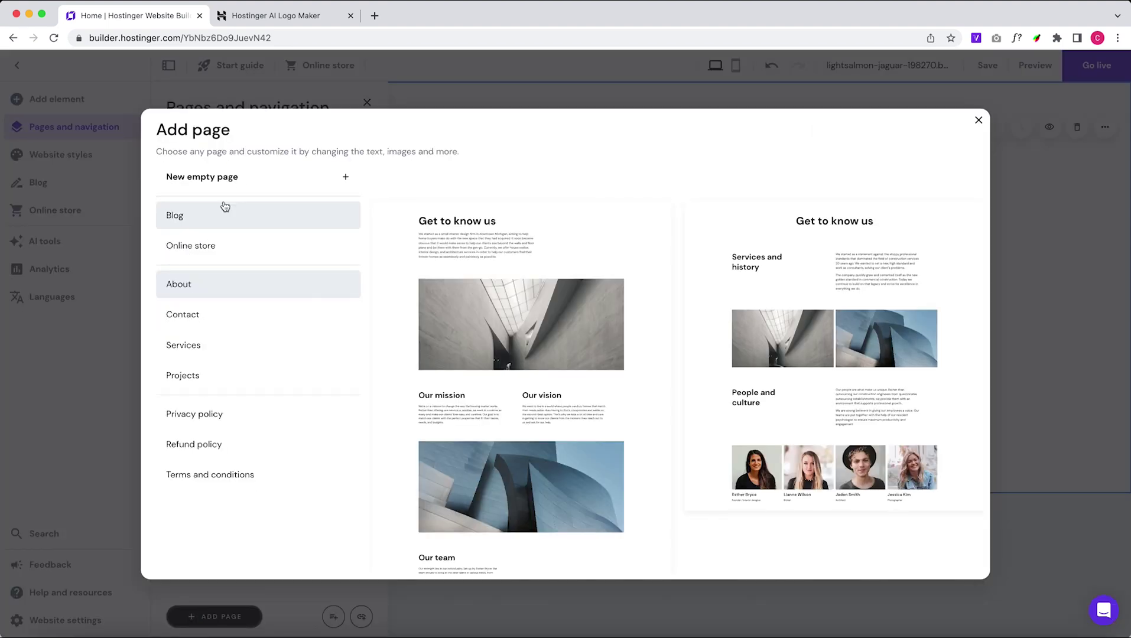
pyautogui.click(208, 245)
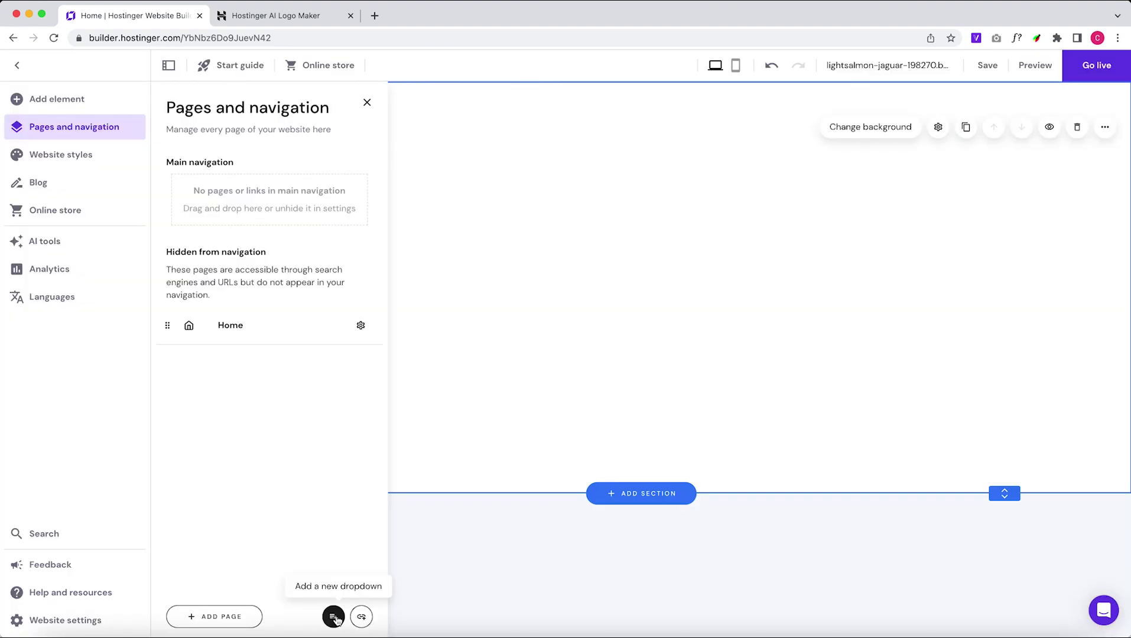
pyautogui.click(213, 616)
pyautogui.click(203, 316)
pyautogui.click(237, 178)
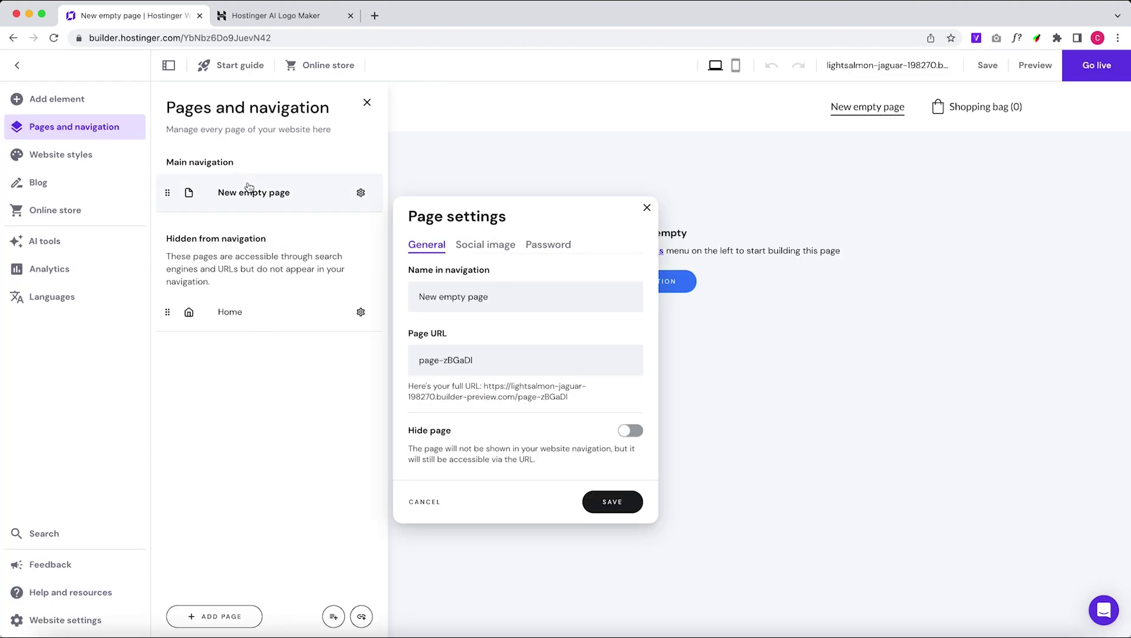
# Set the new page's name in navigation to Products and save the page settings
pyautogui.tripleClick(467, 297)
pyautogui.write('Webs')
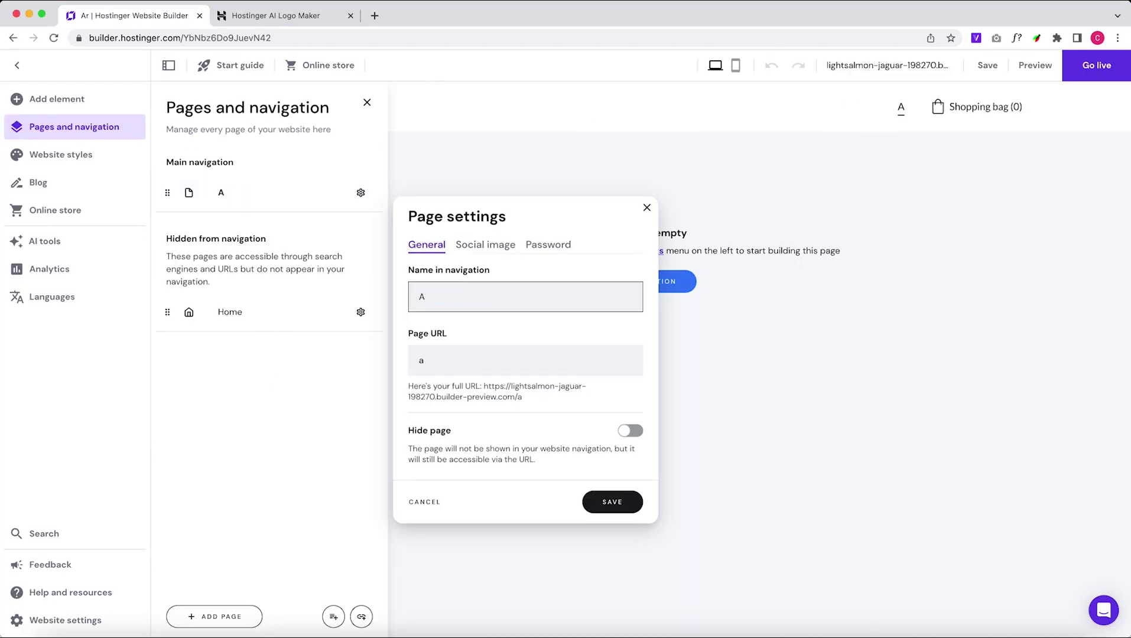
pyautogui.click(607, 501)
# Duplicate the Products page and name the copy Subscriptions
pyautogui.click(361, 194)
pyautogui.click(424, 316)
pyautogui.click(361, 231)
pyautogui.click(422, 263)
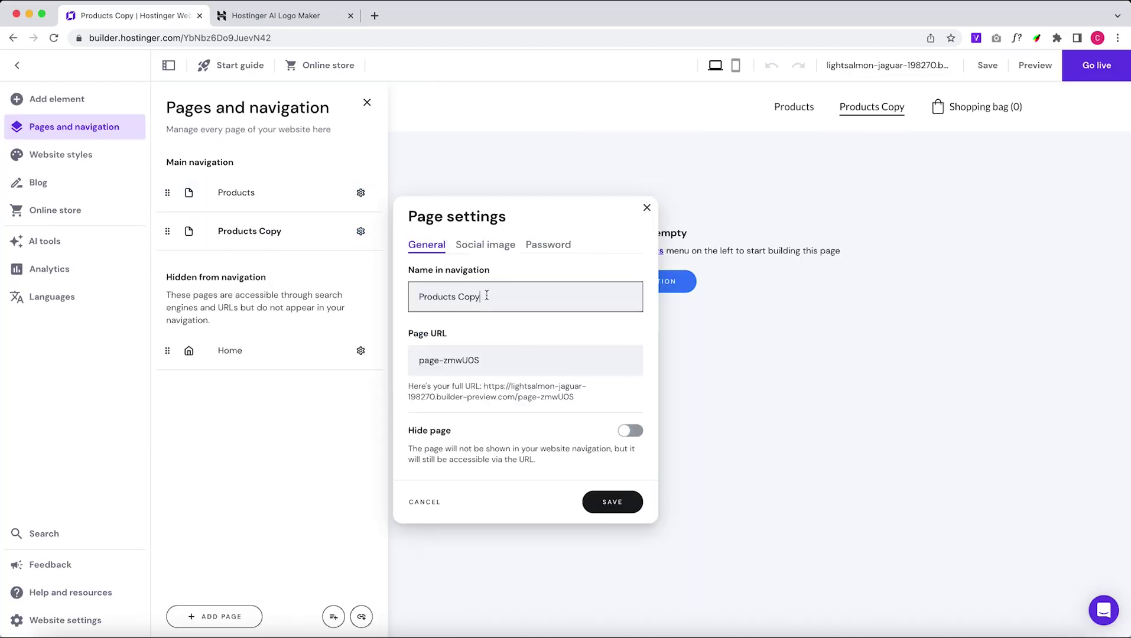
pyautogui.press('Escape')
# Duplicate the Subscriptions page and name the copy Accessoires
pyautogui.click(361, 231)
pyautogui.click(417, 376)
pyautogui.click(361, 269)
pyautogui.click(498, 302)
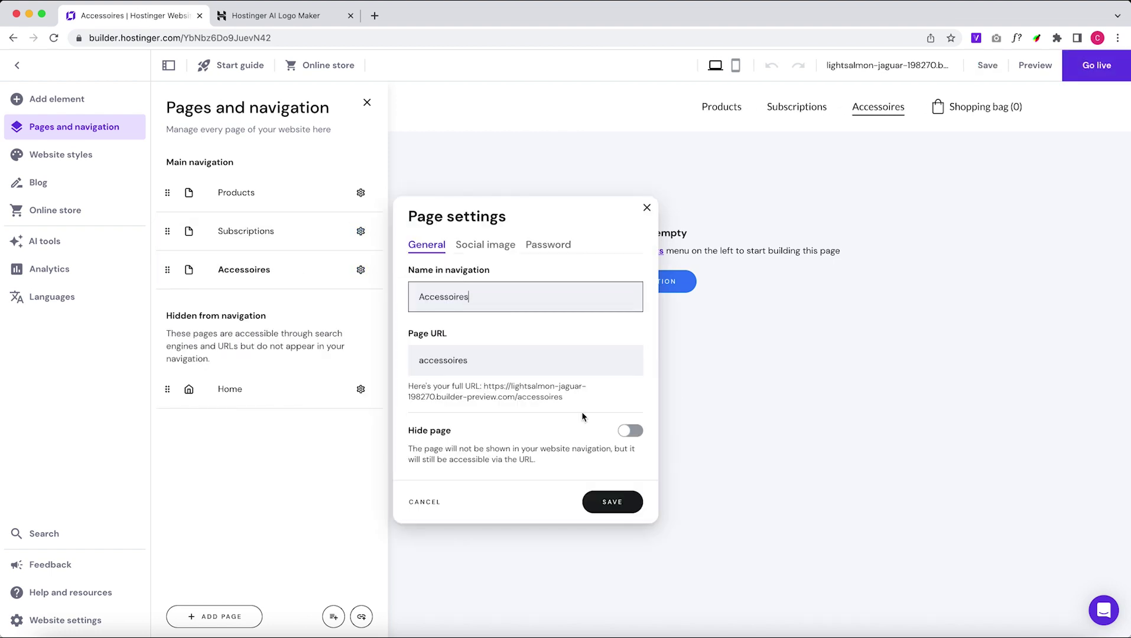
pyautogui.click(611, 502)
# Duplicate the Accessoires page, name the copy About, and close the page management view
pyautogui.click(361, 270)
pyautogui.click(418, 402)
pyautogui.click(361, 309)
pyautogui.click(422, 337)
pyautogui.write('About')
pyautogui.click(624, 505)
pyautogui.click(367, 103)
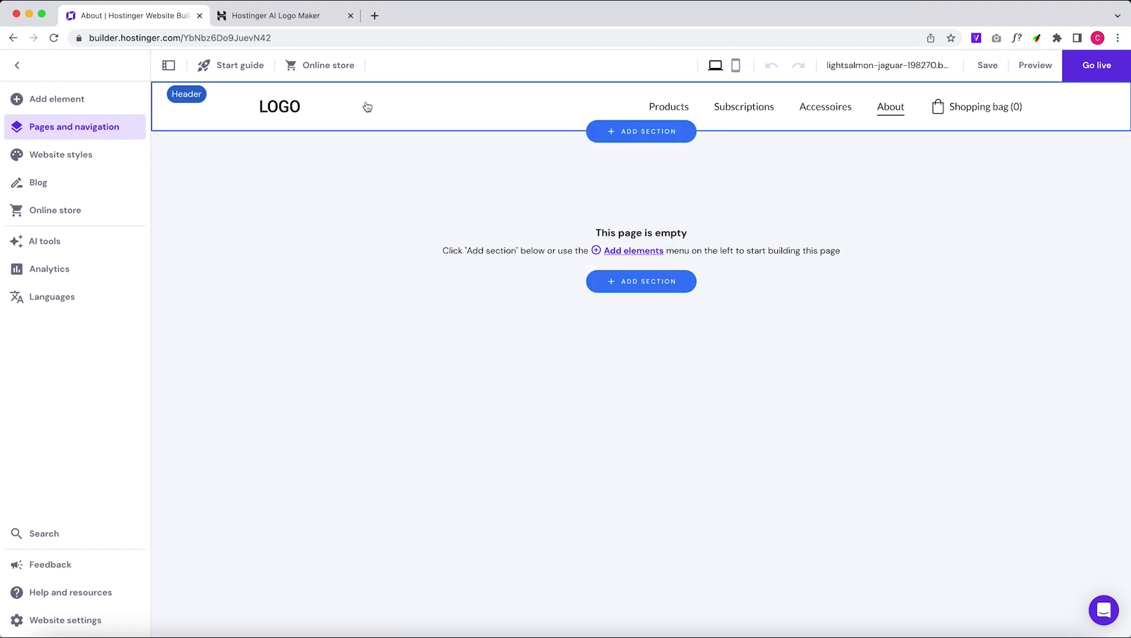
# Replace the header's placeholder logo with the BeanBrewers image and increase the logo width
pyautogui.click(997, 131)
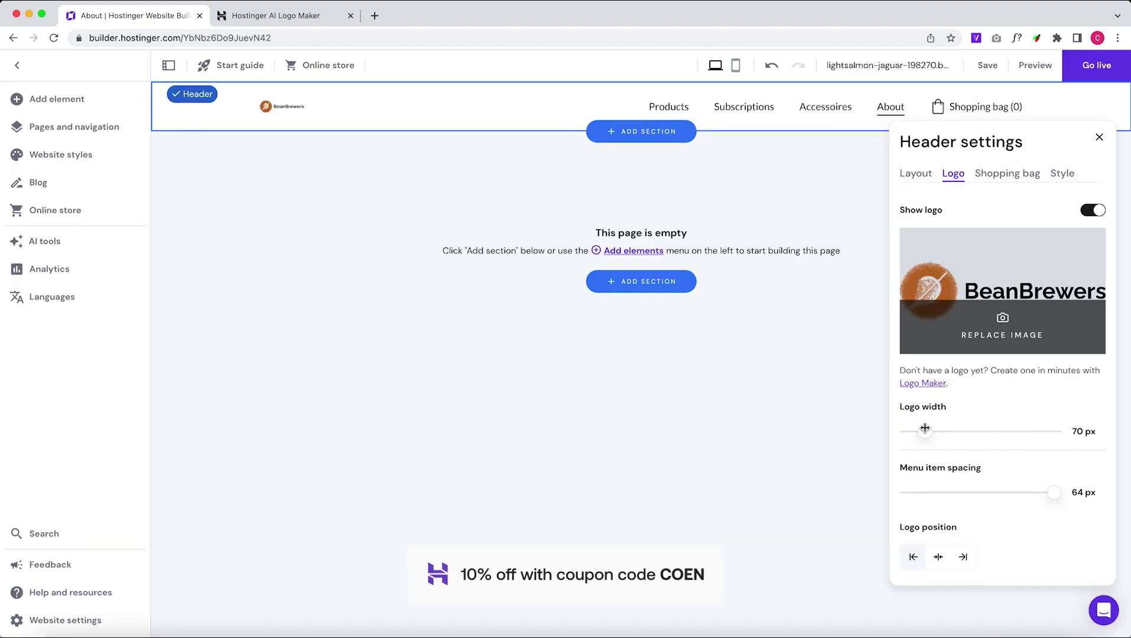
pyautogui.moveTo(925, 428); pyautogui.dragTo(972, 429)
pyautogui.click(1099, 137)
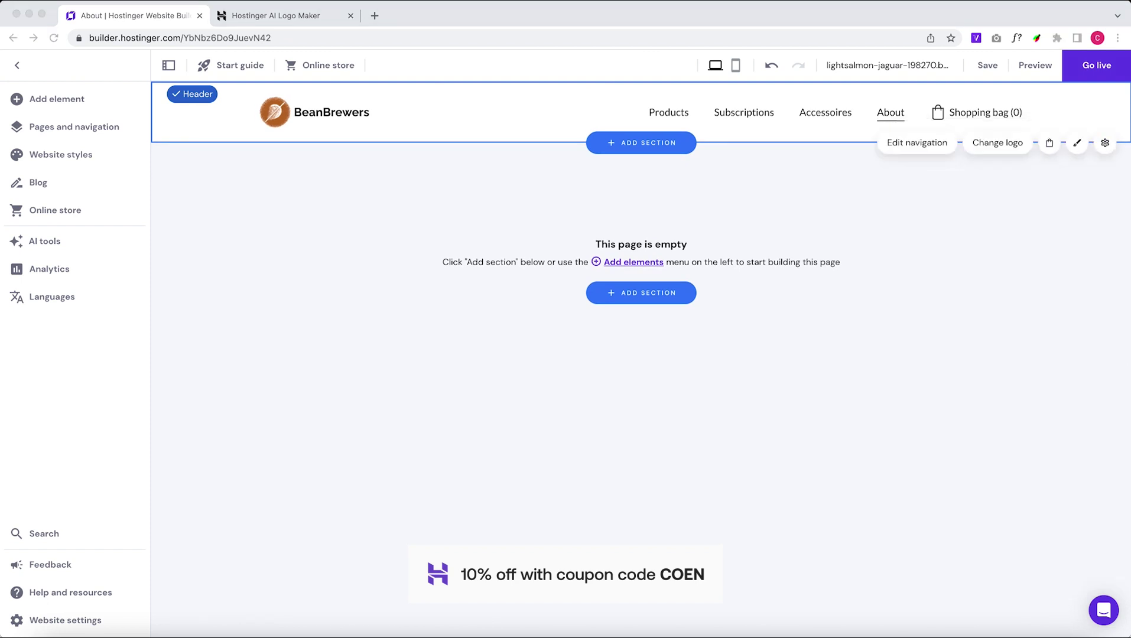
# Set the header background color to #fefae0
pyautogui.click(1077, 143)
pyautogui.click(1098, 216)
pyautogui.tripleClick(839, 425)
pyautogui.write('#fefae0')
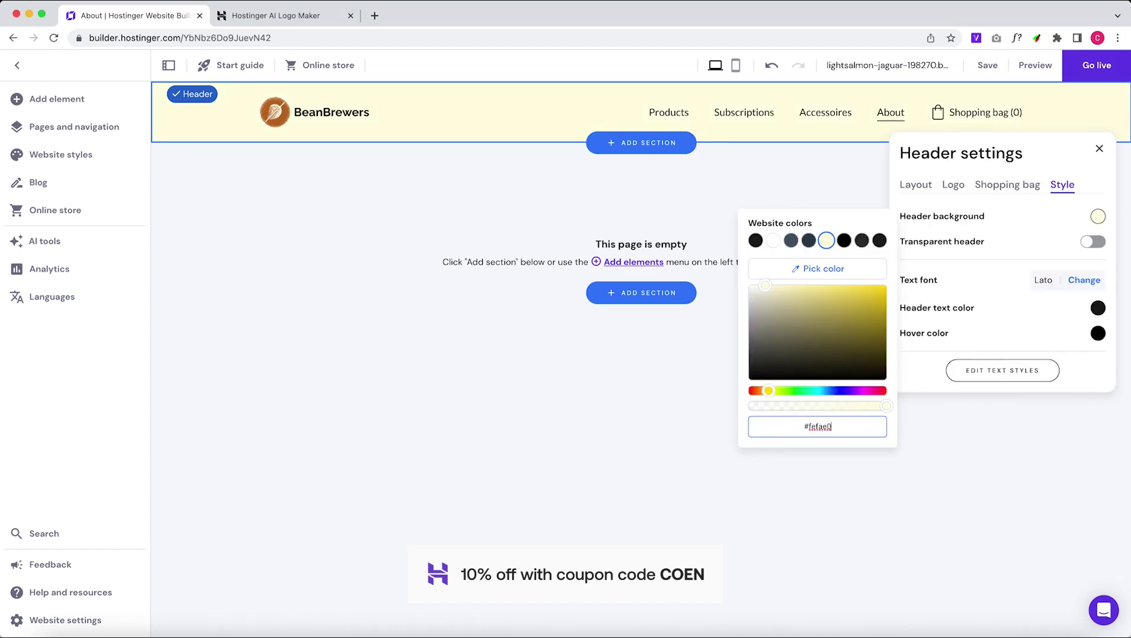
# Try #283618 and #dda15e as the header background color
pyautogui.hotkey('ctrl', 'a')
pyautogui.write('#283618')
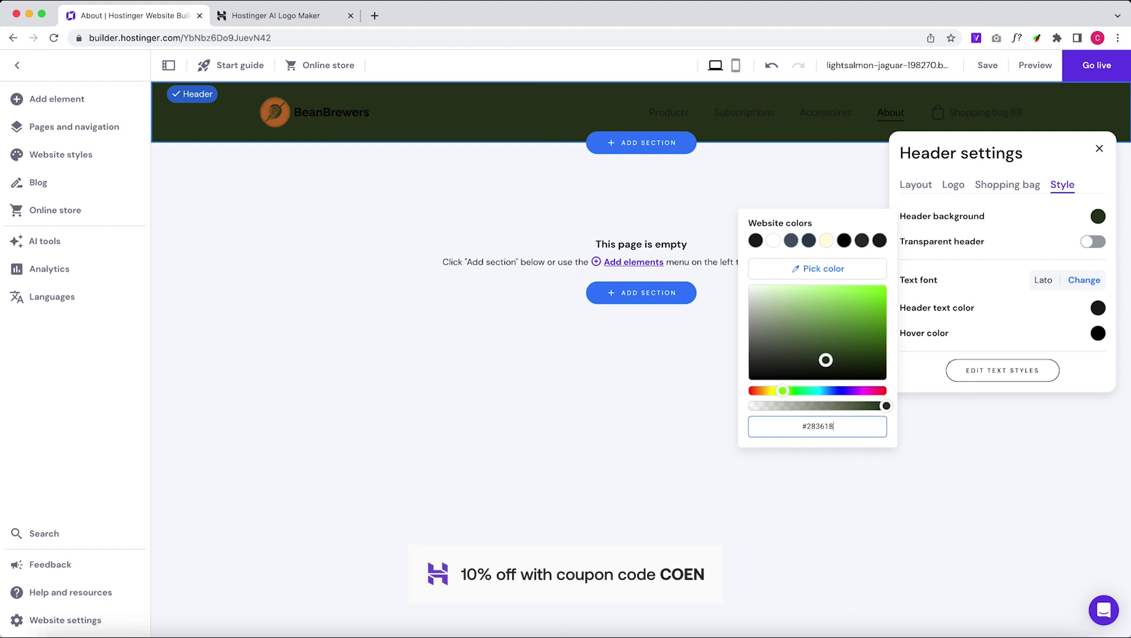
pyautogui.press('super+Tab')
pyautogui.tripleClick(830, 427)
pyautogui.write('#dda15e')
# Set the header background to #fefae0, lower its opacity, and sample the resulting pale cream tint as the header color
pyautogui.press('super+Tab')
pyautogui.tripleClick(855, 426)
pyautogui.write('#fefae0')
pyautogui.moveTo(885, 407); pyautogui.dragTo(827, 411)
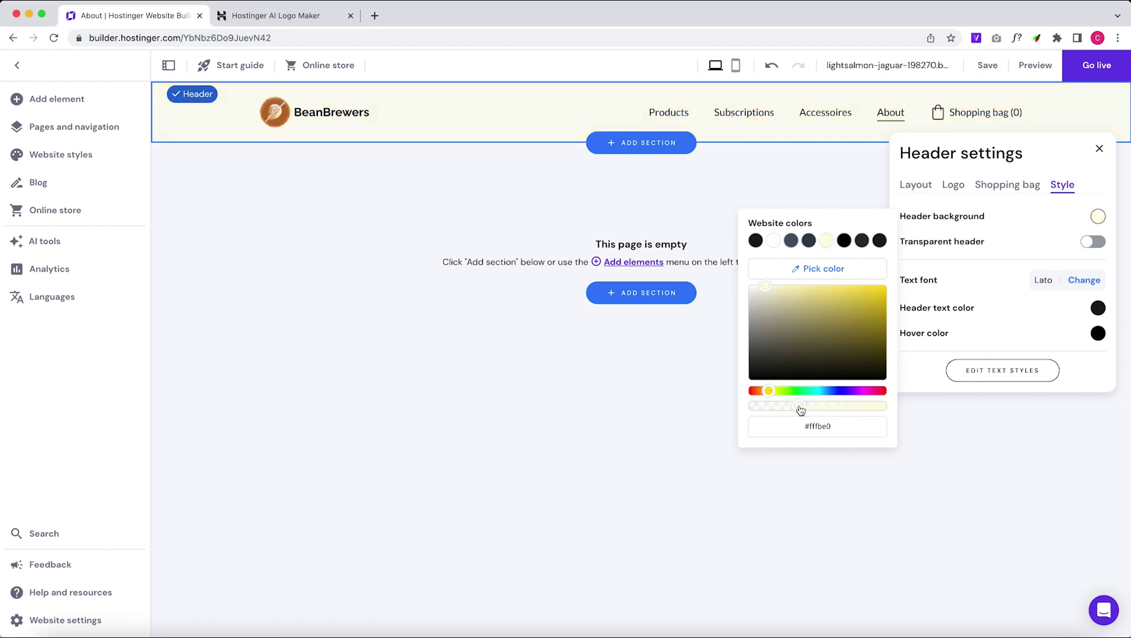
pyautogui.click(817, 269)
pyautogui.click(591, 115)
# Add the About section with text beside an image to the page and give it the header's pale cream background
pyautogui.click(592, 391)
pyautogui.click(592, 391)
pyautogui.click(641, 293)
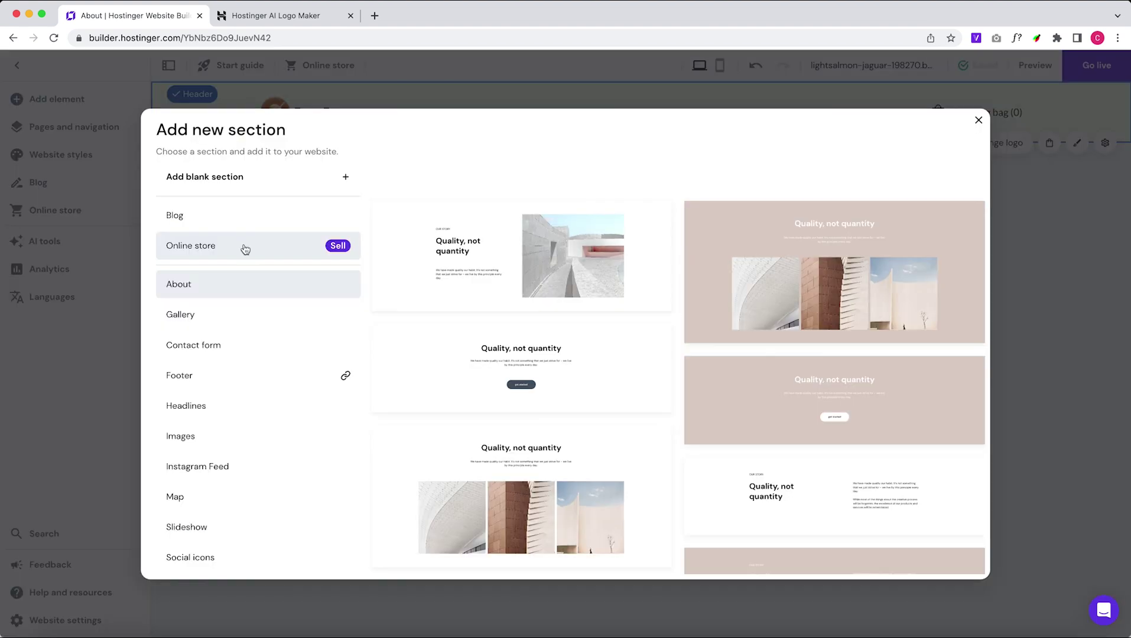
pyautogui.click(526, 260)
pyautogui.click(863, 171)
pyautogui.click(1095, 273)
pyautogui.click(355, 340)
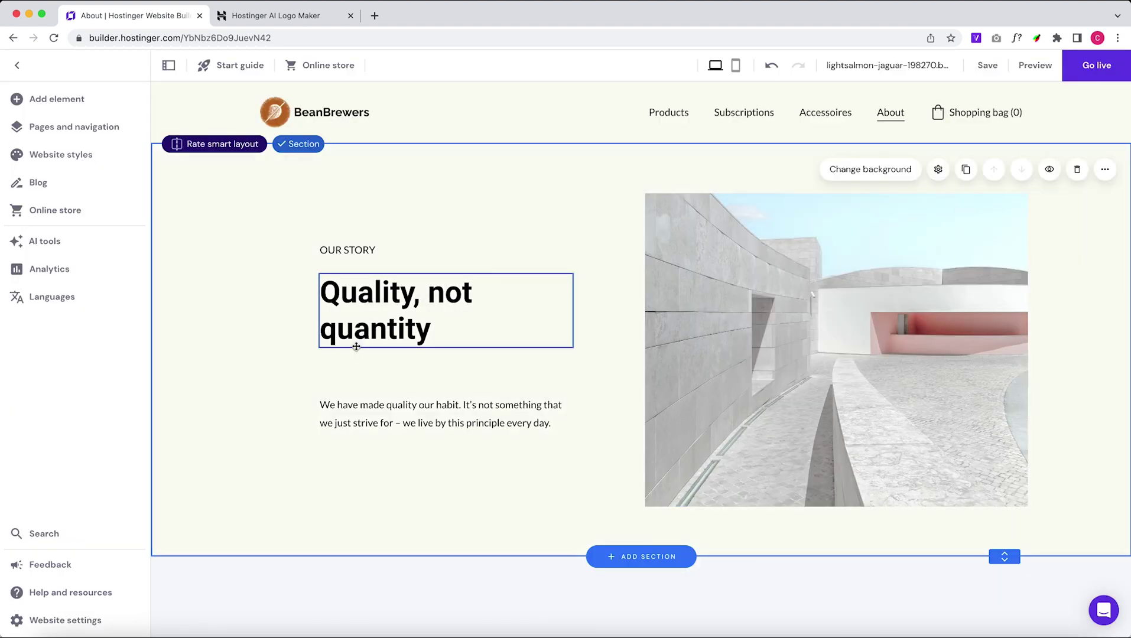
# Delete the section's heading, caption, paragraph and image, and make the empty section slightly taller
pyautogui.click(414, 294)
pyautogui.click(447, 259)
pyautogui.click(445, 407)
pyautogui.click(447, 381)
pyautogui.click(768, 295)
pyautogui.click(826, 179)
pyautogui.moveTo(1004, 557); pyautogui.dragTo(1005, 601)
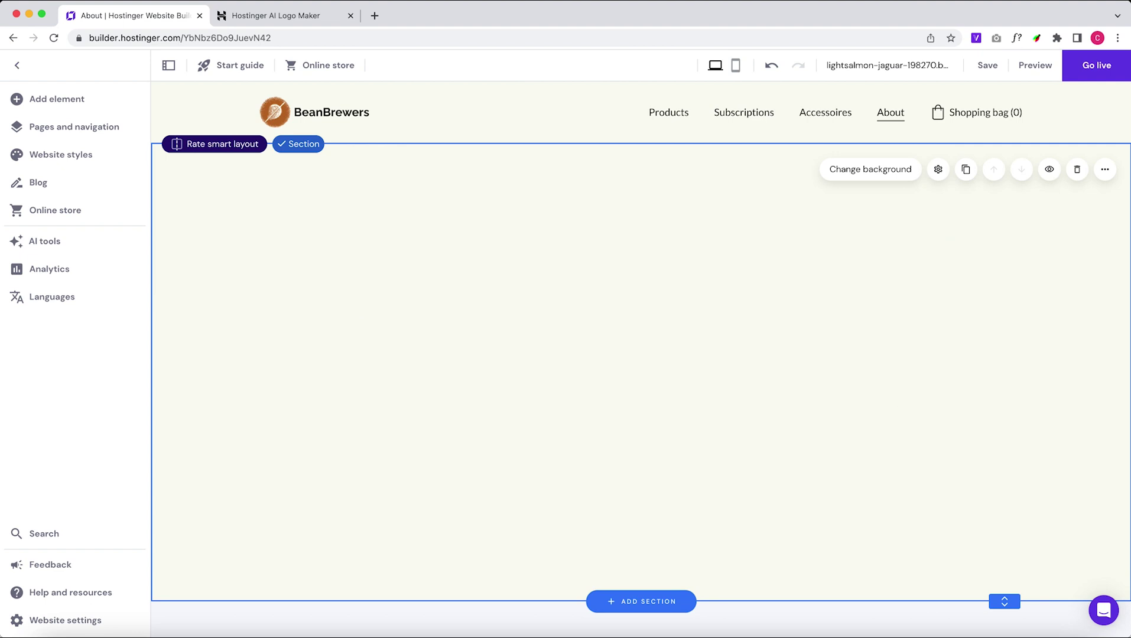
# Add an image element to the section and replace its picture with gran-gourmet from the media library
pyautogui.click(48, 105)
pyautogui.click(345, 172)
pyautogui.click(523, 259)
pyautogui.click(917, 442)
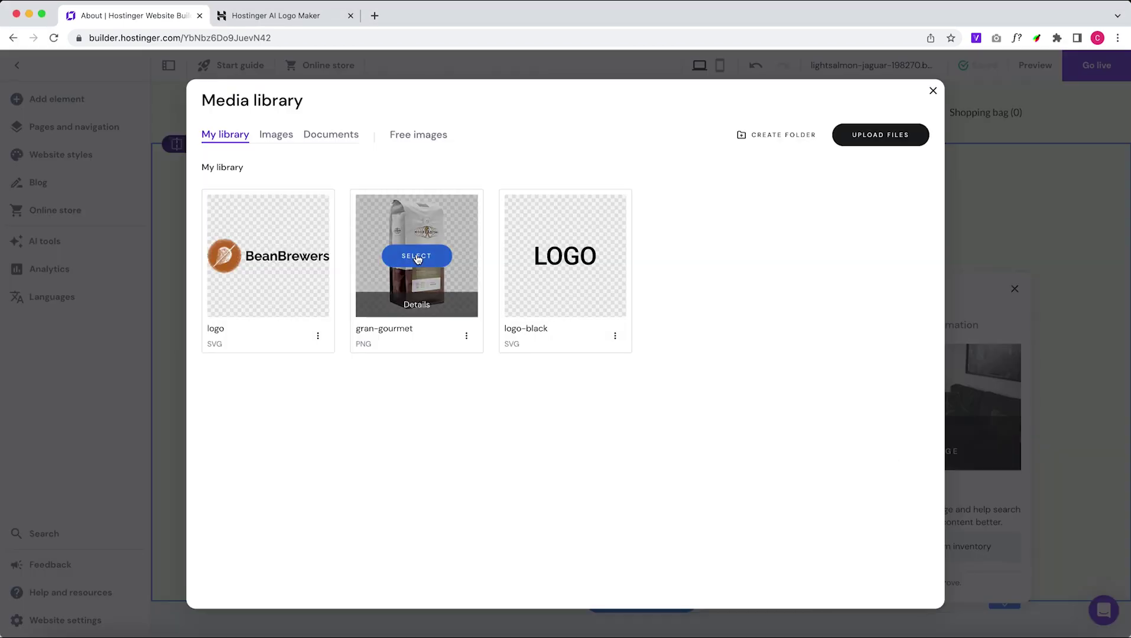
pyautogui.click(416, 258)
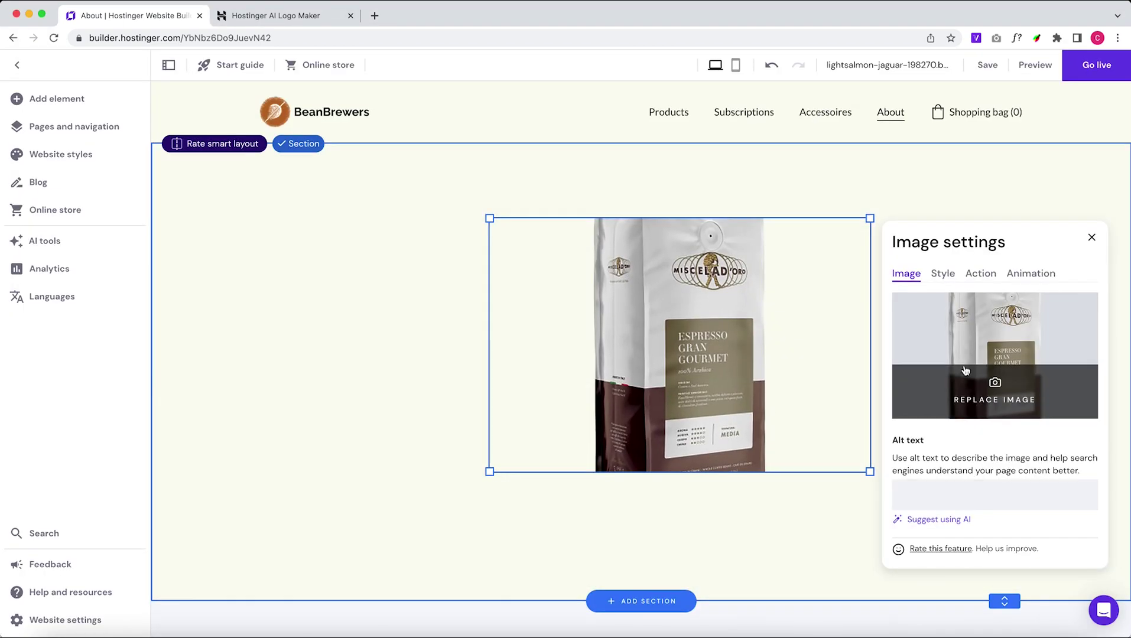
# Show the coffee bag picture uncropped, then enlarge it and place it right of the section's center
pyautogui.click(721, 290)
pyautogui.click(584, 203)
pyautogui.click(615, 199)
pyautogui.click(529, 203)
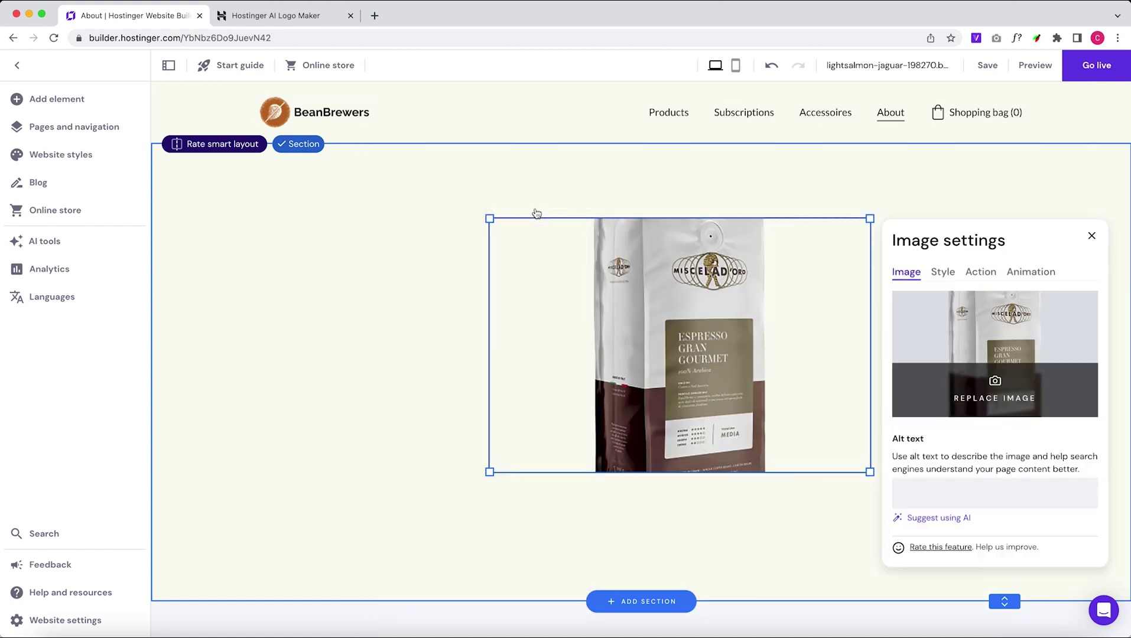
pyautogui.click(943, 272)
pyautogui.click(926, 303)
pyautogui.click(1092, 237)
pyautogui.moveTo(712, 367); pyautogui.dragTo(740, 320)
pyautogui.moveTo(514, 551); pyautogui.dragTo(514, 560)
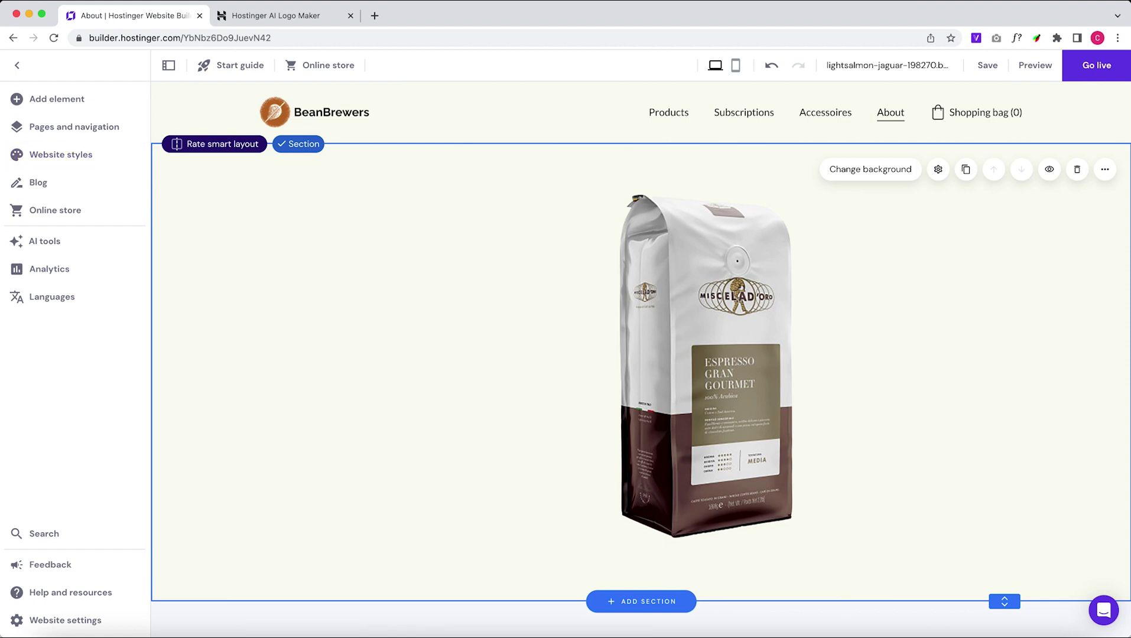
# Add a rectangle shape to the section, fill it light brown, and position it near the coffee bag's base
pyautogui.click(57, 99)
pyautogui.scroll(-1, 220, 306)
pyautogui.click(215, 357)
pyautogui.click(672, 295)
pyautogui.click(682, 509)
pyautogui.click(750, 414)
pyautogui.moveTo(616, 363); pyautogui.dragTo(615, 463)
pyautogui.moveTo(704, 465); pyautogui.dragTo(837, 460)
# Send the light brown rectangle behind the coffee bag and stretch it into a wide block along the section's lower edge
pyautogui.rightClick(766, 458)
pyautogui.click(793, 455)
pyautogui.click(591, 517)
pyautogui.rightClick(736, 529)
pyautogui.click(765, 533)
pyautogui.click(596, 483)
pyautogui.moveTo(578, 538); pyautogui.dragTo(516, 569)
pyautogui.moveTo(833, 569); pyautogui.dragTo(898, 598)
pyautogui.rightClick(834, 516)
pyautogui.click(863, 517)
pyautogui.moveTo(709, 311); pyautogui.dragTo(709, 322)
pyautogui.click(400, 331)
pyautogui.moveTo(1004, 601)
pyautogui.mouseDown()
pyautogui.moveTo(1007, 617)
pyautogui.moveTo(1006, 600)
pyautogui.mouseUp()
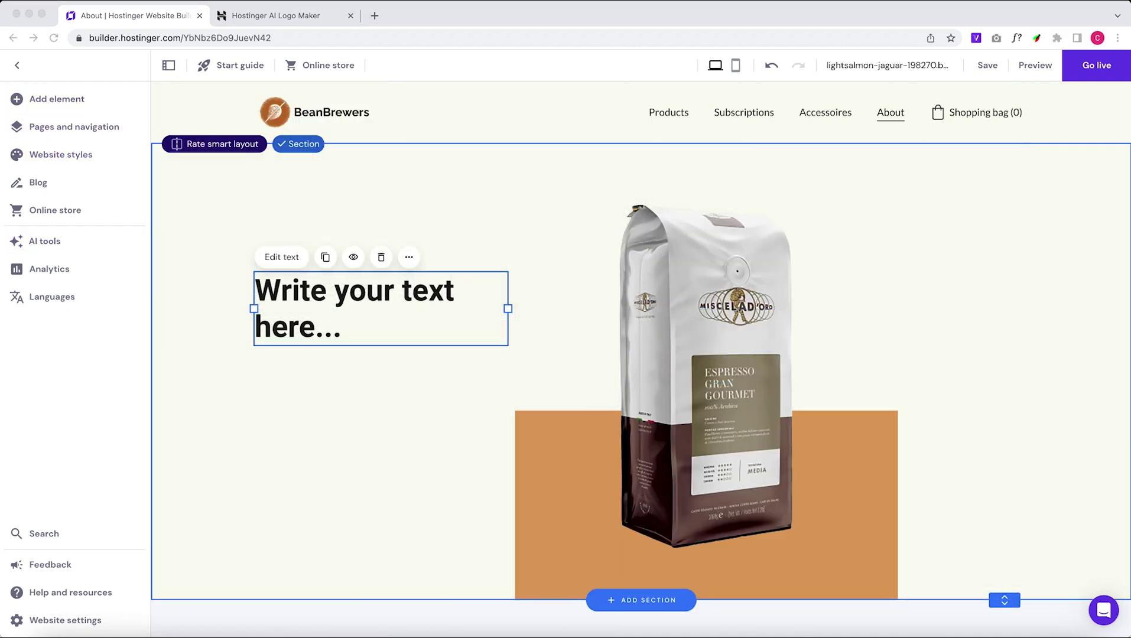
# Replace the placeholder heading with "Rich Intensity: Espresso Gran Gourmet Coffee"
pyautogui.click(286, 258)
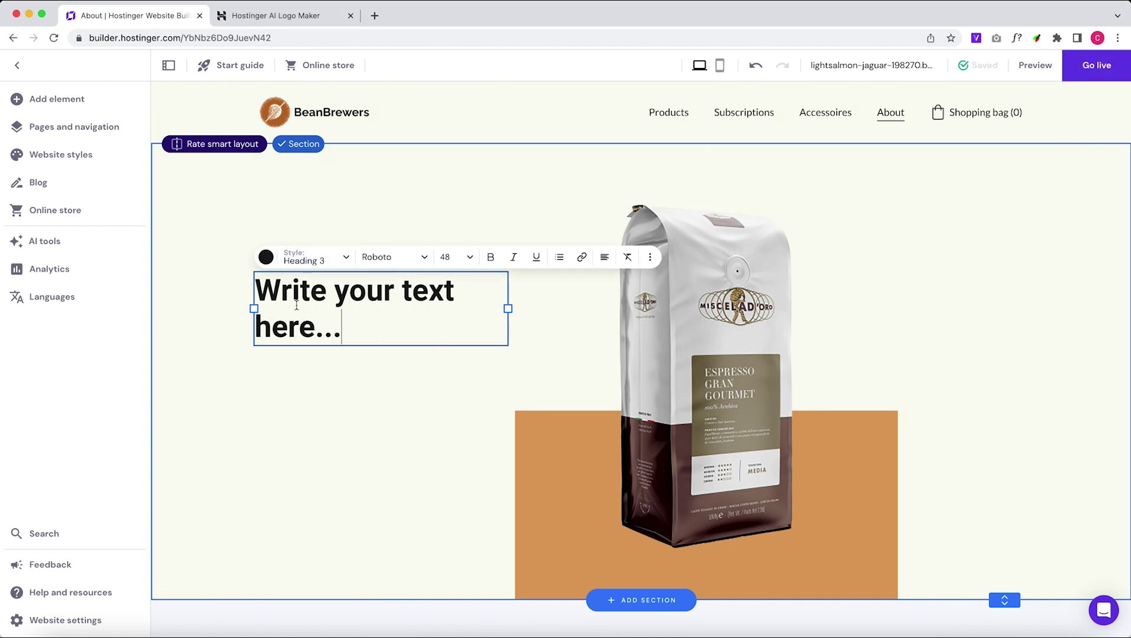
pyautogui.press('super+a')
pyautogui.write('Rich I')
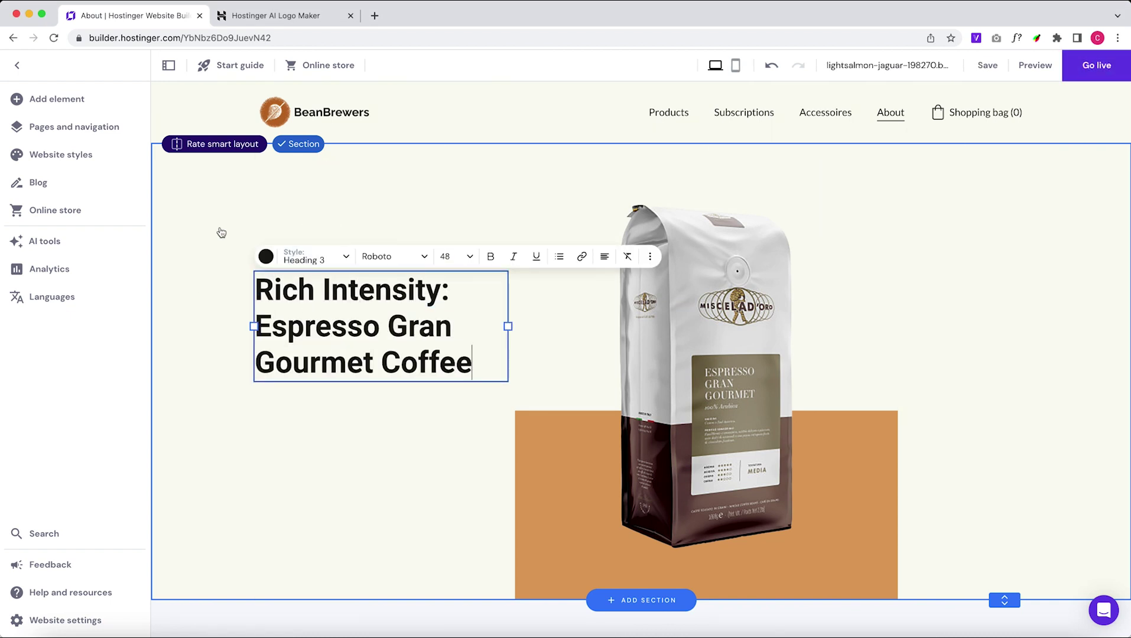
# Switch the site-wide text styles to a font pairing that uses DM Sans
pyautogui.click(61, 155)
pyautogui.click(218, 173)
pyautogui.scroll(-7, 269, 372)
pyautogui.click(243, 366)
pyautogui.scroll(-3, 239, 361)
pyautogui.scroll(-1, 239, 362)
pyautogui.click(242, 337)
pyautogui.click(475, 189)
# Change the section heading's text style to Heading 4
pyautogui.click(354, 307)
pyautogui.click(282, 256)
pyautogui.moveTo(367, 418); pyautogui.dragTo(259, 310)
pyautogui.click(330, 254)
pyautogui.click(341, 382)
pyautogui.moveTo(477, 297); pyautogui.dragTo(256, 278)
pyautogui.click(318, 255)
pyautogui.click(342, 366)
# Adjust the heading's text box and rewrite the heading as "Experience the Rich Intensity of"
pyautogui.click(207, 278)
pyautogui.click(366, 313)
pyautogui.moveTo(509, 315)
pyautogui.mouseDown()
pyautogui.moveTo(558, 315)
pyautogui.moveTo(512, 315)
pyautogui.mouseUp()
pyautogui.click(270, 255)
pyautogui.press('super+a')
pyautogui.write('Ex')
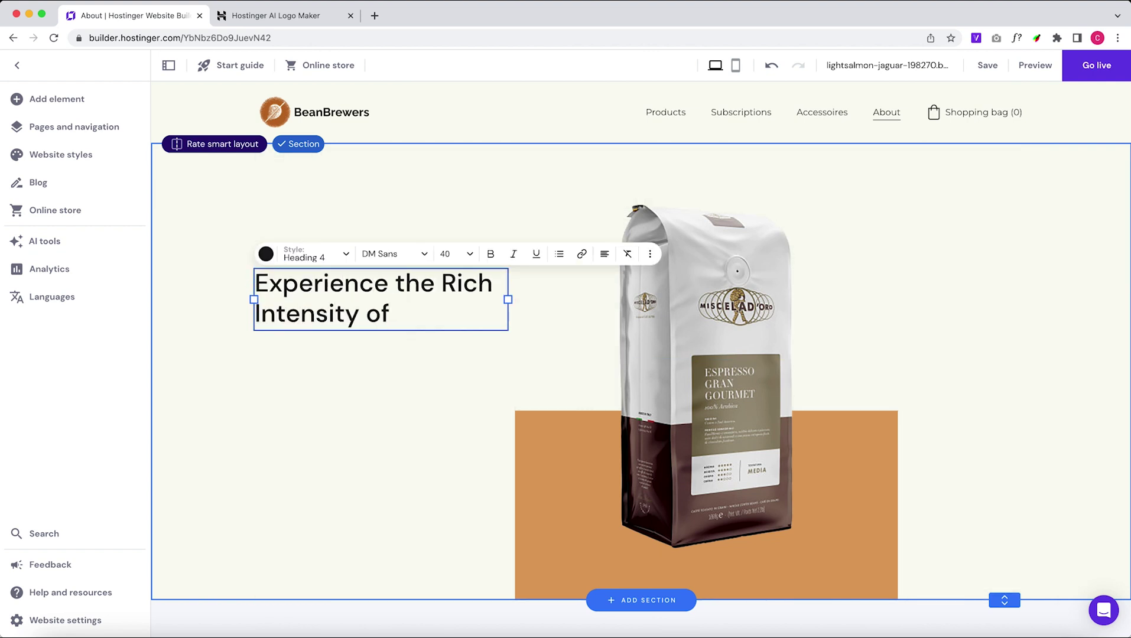
# Duplicate the heading and change the copy's text to "Espresso Gran Gourmet Coffee"
pyautogui.click(325, 254)
pyautogui.click(282, 332)
pyautogui.write('Esp')
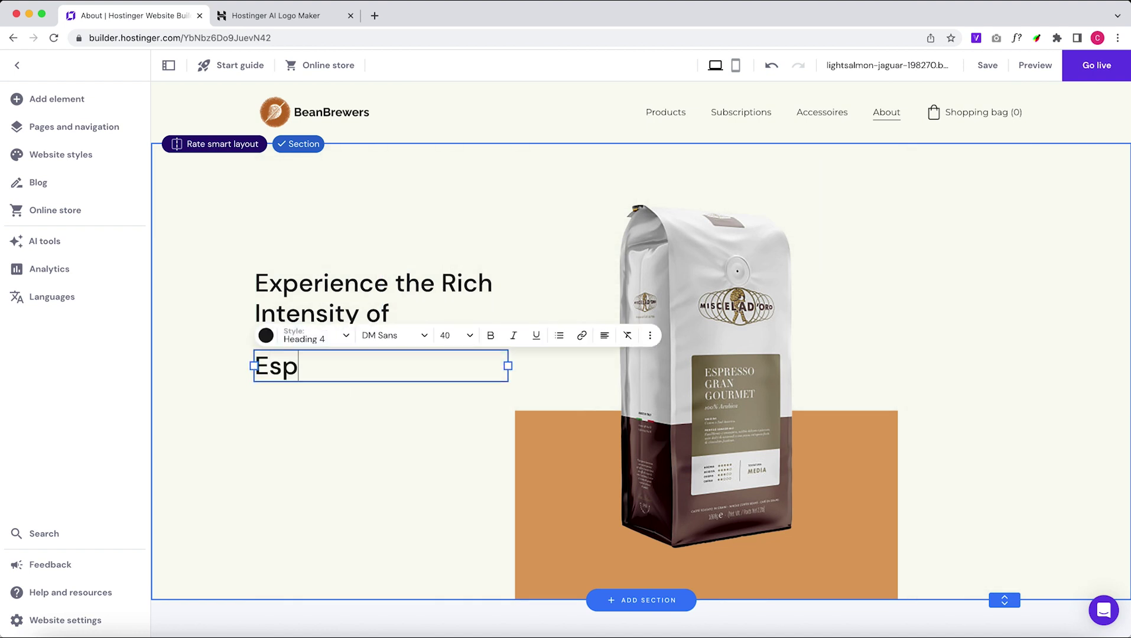
pyautogui.write('resso Gran Gourmet Coffee')
# Change "Experience the Rich Intensity of" to a small body text style
pyautogui.click(331, 304)
pyautogui.click(282, 254)
pyautogui.click(310, 255)
pyautogui.click(334, 403)
pyautogui.click(343, 461)
# Move the small intro line and the "Espresso Gran Gourmet Coffee" heading up, stacked closely together
pyautogui.moveTo(306, 385); pyautogui.dragTo(306, 328)
pyautogui.click(333, 275)
pyautogui.moveTo(334, 276); pyautogui.dragTo(334, 226)
pyautogui.moveTo(335, 340); pyautogui.dragTo(335, 291)
pyautogui.click(366, 349)
pyautogui.click(334, 278)
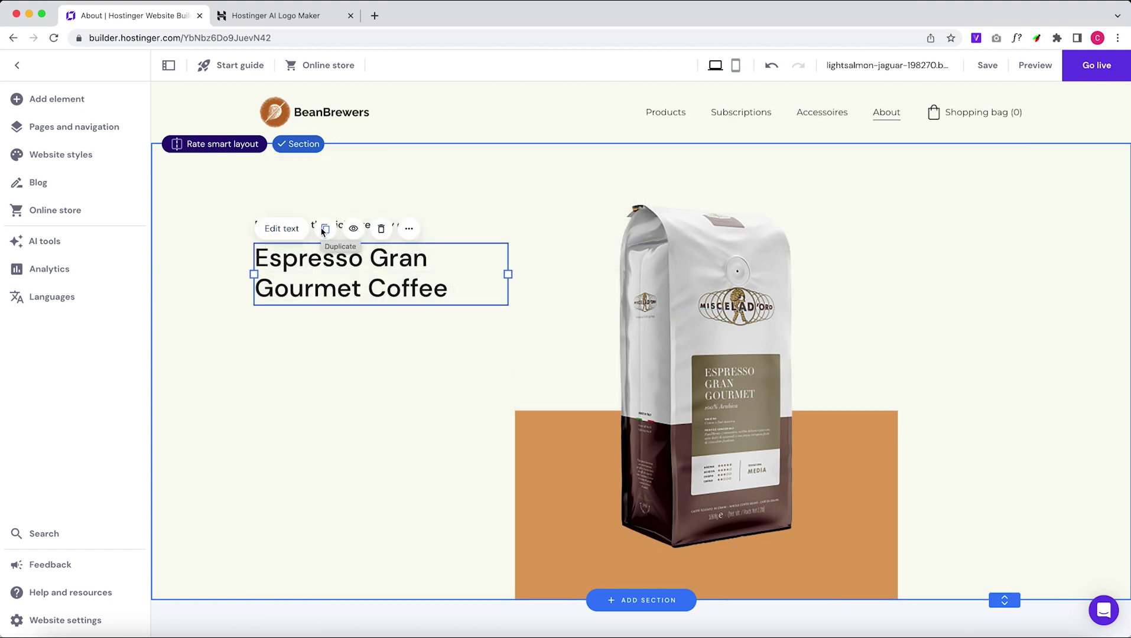
# Duplicate the light brown rectangle and shrink the copy into a smaller block overlapping the original's lower-right corner
pyautogui.click(571, 588)
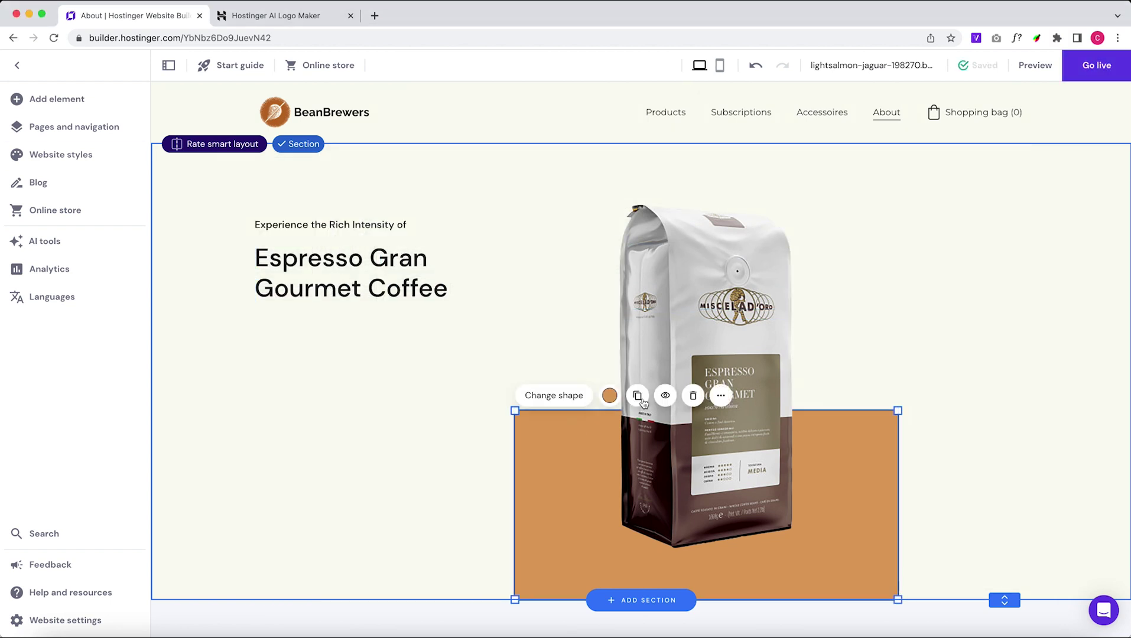
pyautogui.click(638, 395)
pyautogui.moveTo(685, 502); pyautogui.dragTo(805, 431)
pyautogui.moveTo(1020, 371); pyautogui.dragTo(900, 431)
pyautogui.moveTo(792, 476); pyautogui.dragTo(941, 476)
pyautogui.moveTo(767, 421); pyautogui.dragTo(841, 412)
pyautogui.moveTo(906, 518); pyautogui.dragTo(906, 573)
# Set the smaller rectangle's fill color to #BC6C25
pyautogui.click(935, 447)
pyautogui.tripleClick(1003, 411)
pyautogui.write('#BC6C25')
# Add a button to the section and switch the site-wide button style to the square-cornered design
pyautogui.click(805, 563)
pyautogui.scroll(-1, 753, 309)
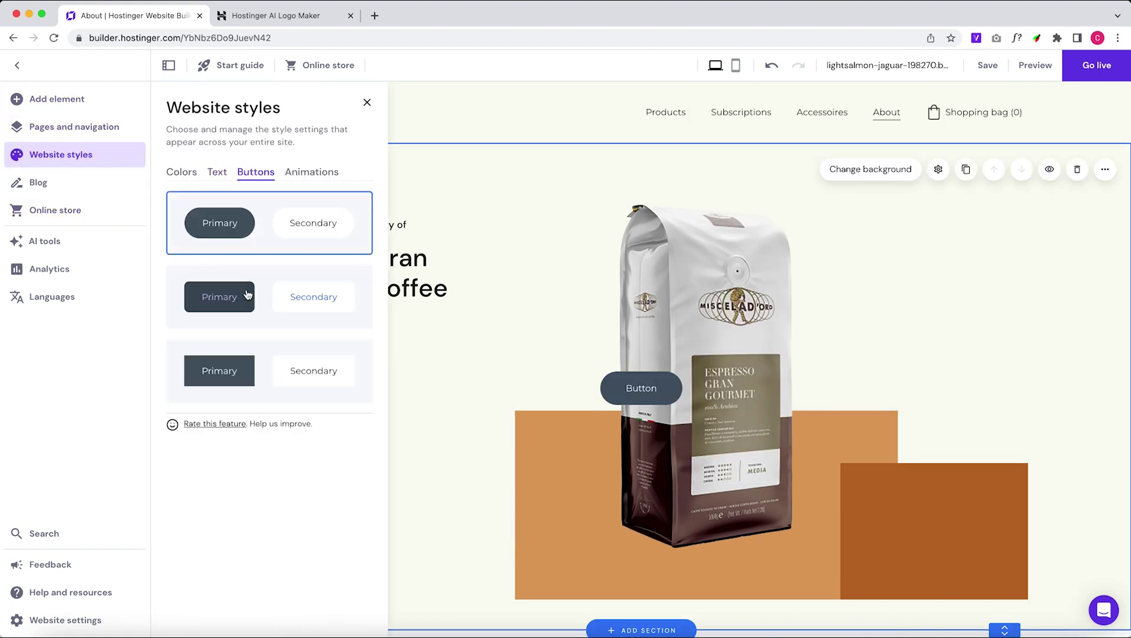
pyautogui.click(219, 370)
# Give the new button a white fill and dark brown text
pyautogui.click(655, 378)
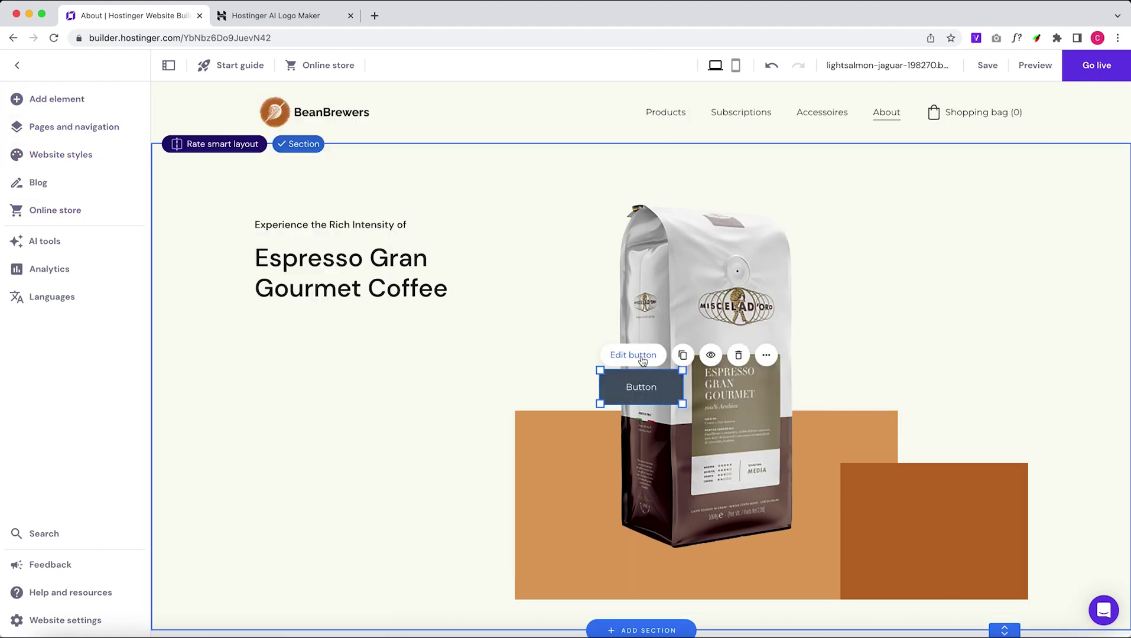
pyautogui.click(643, 357)
pyautogui.click(903, 243)
pyautogui.click(965, 284)
pyautogui.click(852, 280)
pyautogui.click(969, 295)
# Set the button's text font to a bold weight of Roboto Condensed
pyautogui.click(893, 269)
pyautogui.scroll(-3, 998, 355)
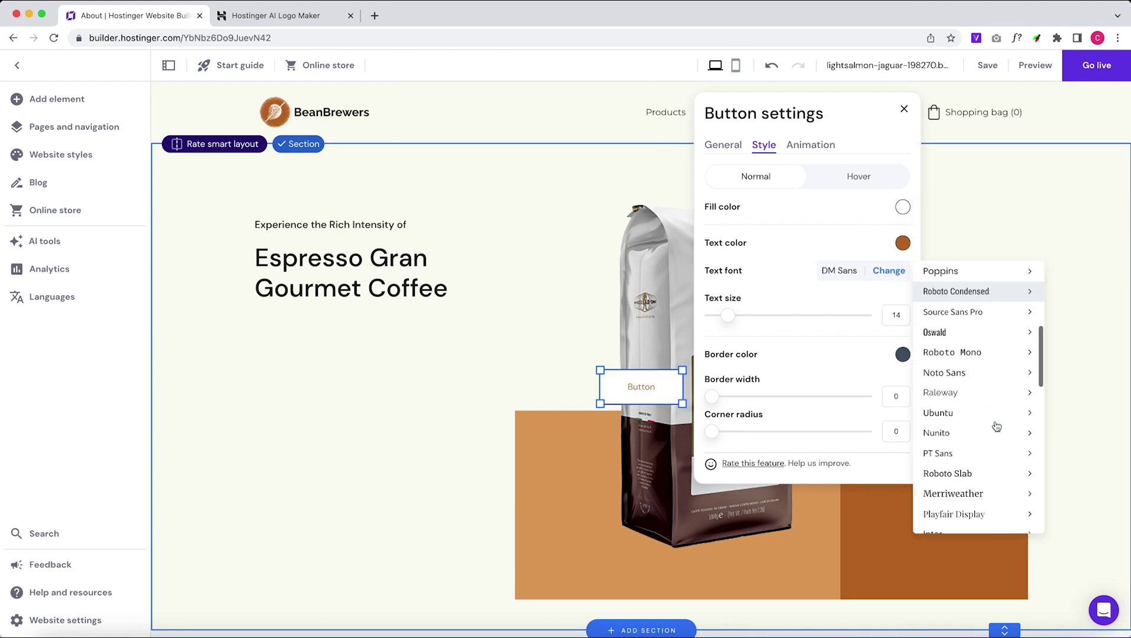
pyautogui.moveTo(1002, 429)
pyautogui.click(1067, 475)
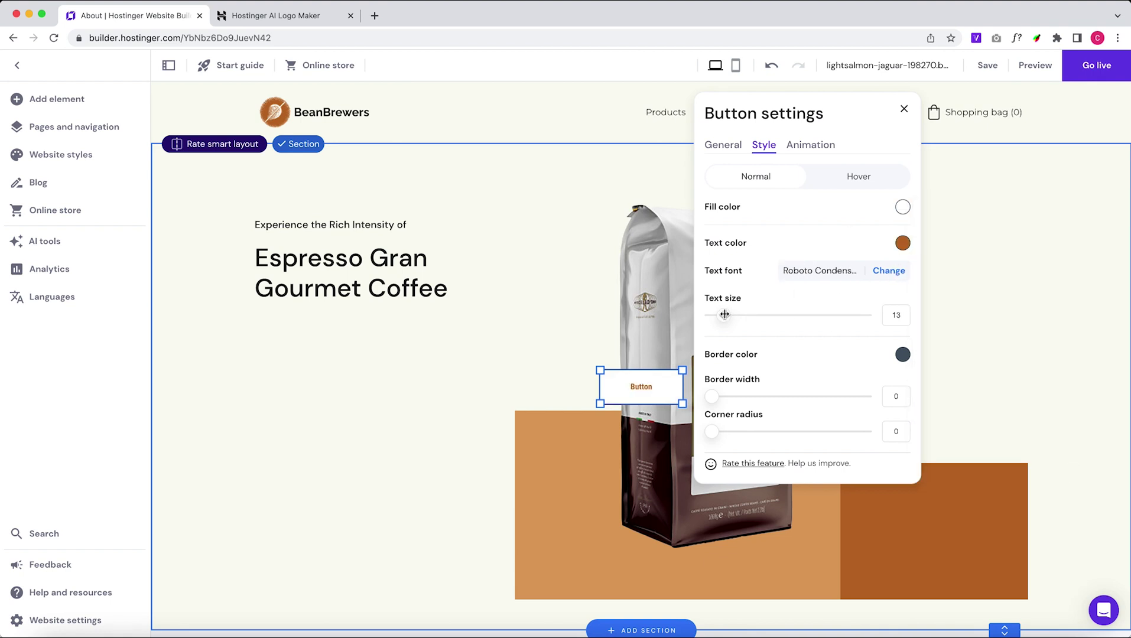
# Change the button text to "Get this coffee" and move the button onto the lower part of the dark brown rectangle
pyautogui.click(723, 144)
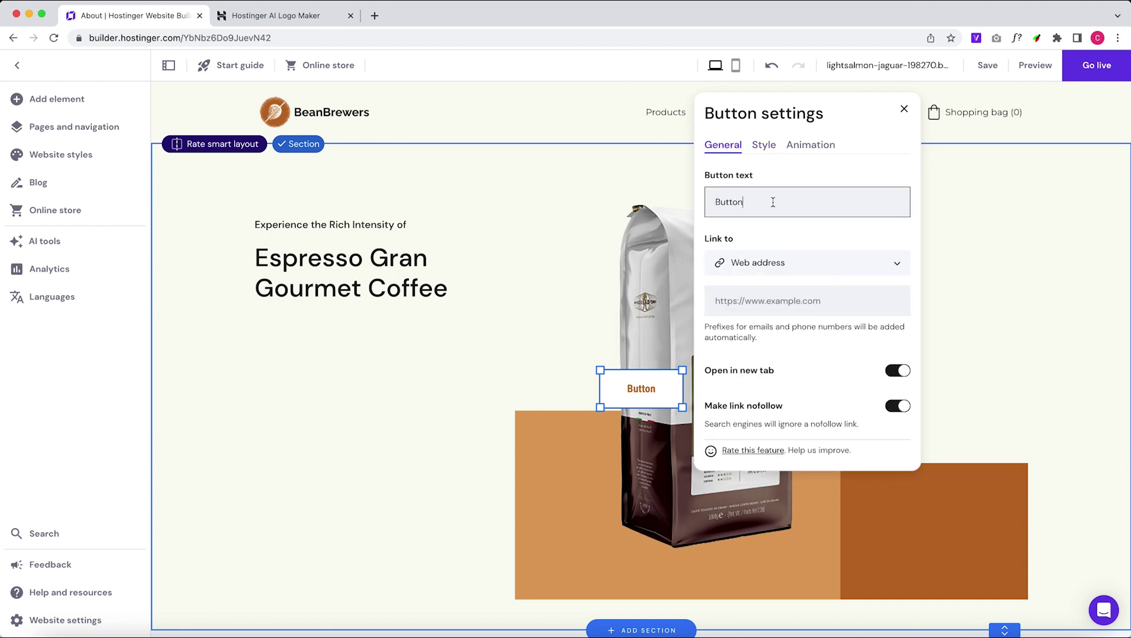
pyautogui.click(904, 109)
pyautogui.moveTo(641, 389); pyautogui.dragTo(881, 566)
# Set the button's hover fill to light brown and its hover text and border to dark brown, then inset it from the rectangle's edge
pyautogui.click(863, 530)
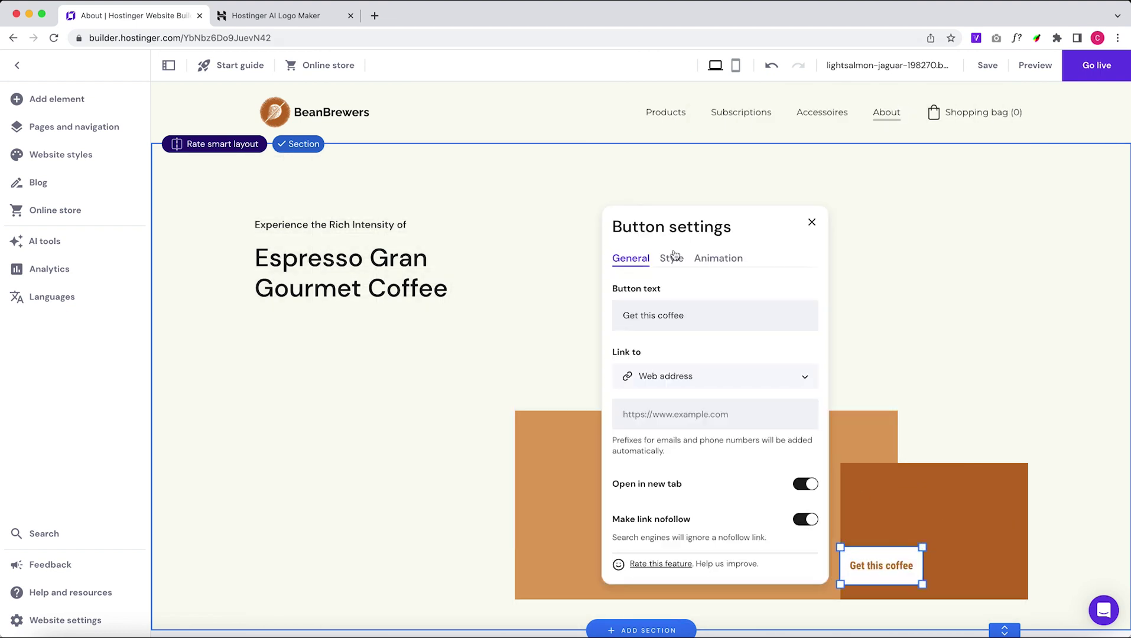
pyautogui.click(672, 258)
pyautogui.click(766, 290)
pyautogui.click(811, 320)
pyautogui.click(874, 362)
pyautogui.click(810, 357)
pyautogui.click(856, 398)
pyautogui.click(810, 392)
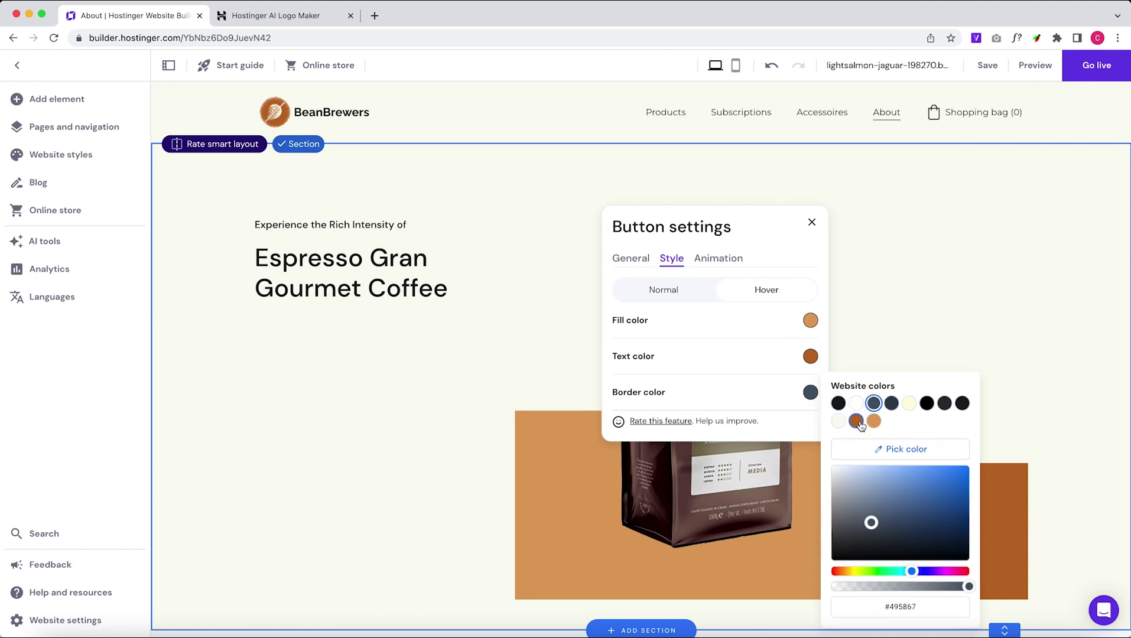
pyautogui.click(856, 421)
pyautogui.click(811, 222)
pyautogui.moveTo(885, 575); pyautogui.dragTo(900, 574)
pyautogui.click(360, 369)
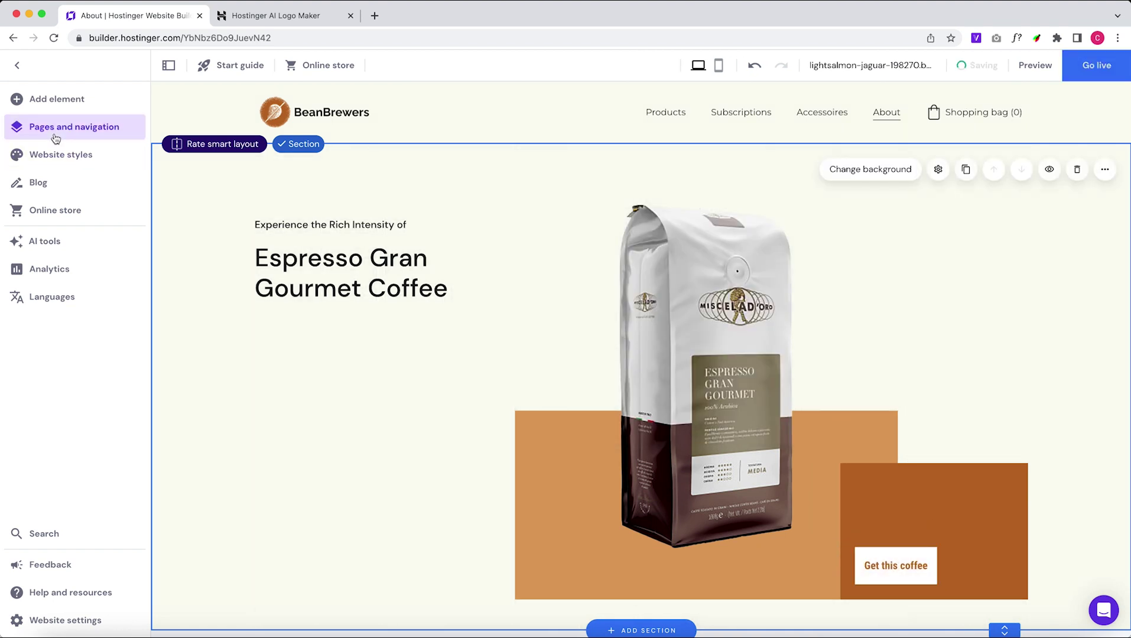
# Duplicate the small intro line and place the copy in the dark brown rectangle as white text reading "100% Arabica beans"
pyautogui.click(283, 240)
pyautogui.click(286, 225)
pyautogui.click(325, 203)
pyautogui.moveTo(339, 222); pyautogui.dragTo(849, 480)
pyautogui.click(319, 380)
pyautogui.click(327, 454)
# Shift the coffee bag image to the left and widen the dark brown rectangle toward it
pyautogui.moveTo(1028, 481); pyautogui.dragTo(897, 481)
pyautogui.click(870, 459)
pyautogui.click(723, 460)
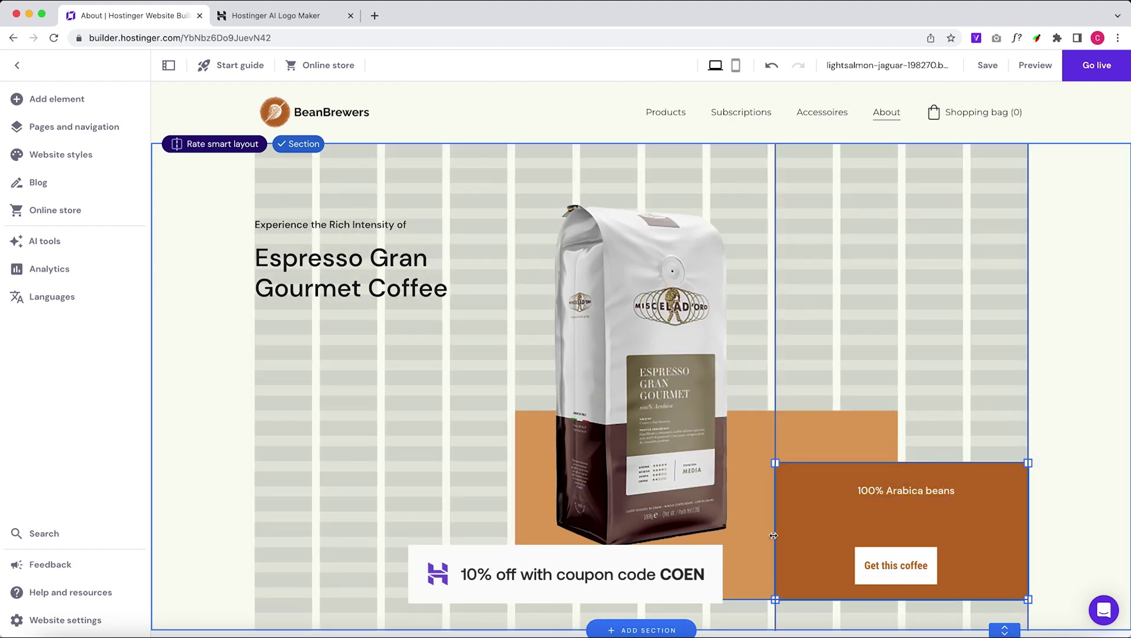
# Place the "Get this coffee" button in the dark brown rectangle's lower-left corner and "100% Arabica beans" in its upper-left corner
pyautogui.click(873, 582)
pyautogui.click(825, 532)
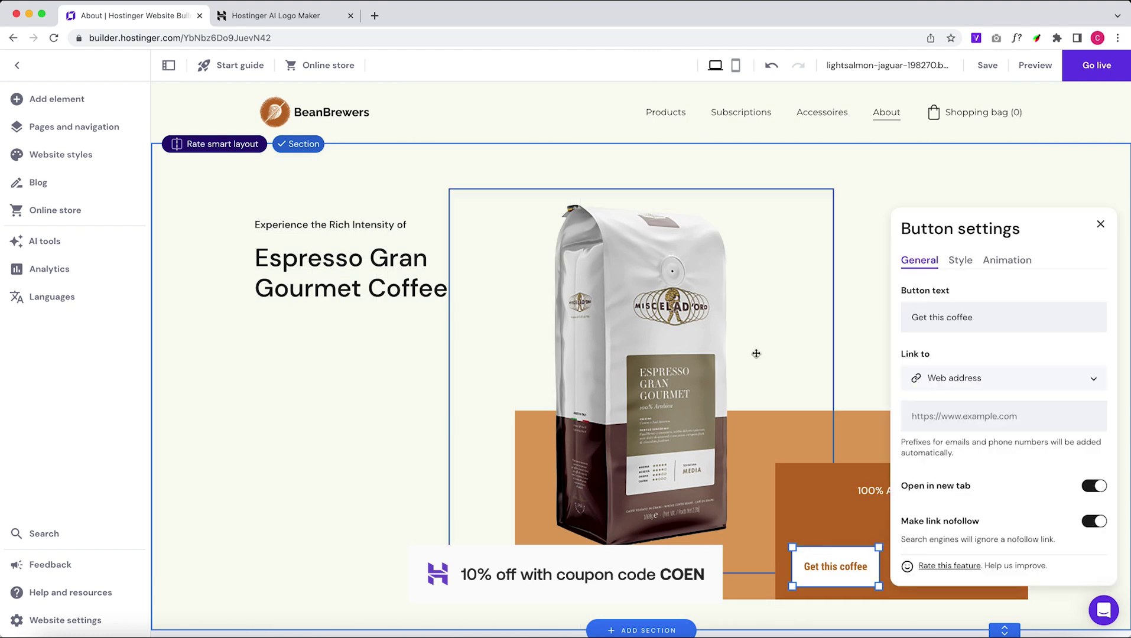
pyautogui.click(960, 260)
pyautogui.click(856, 554)
pyautogui.moveTo(854, 547); pyautogui.dragTo(861, 568)
pyautogui.moveTo(914, 493); pyautogui.dragTo(845, 483)
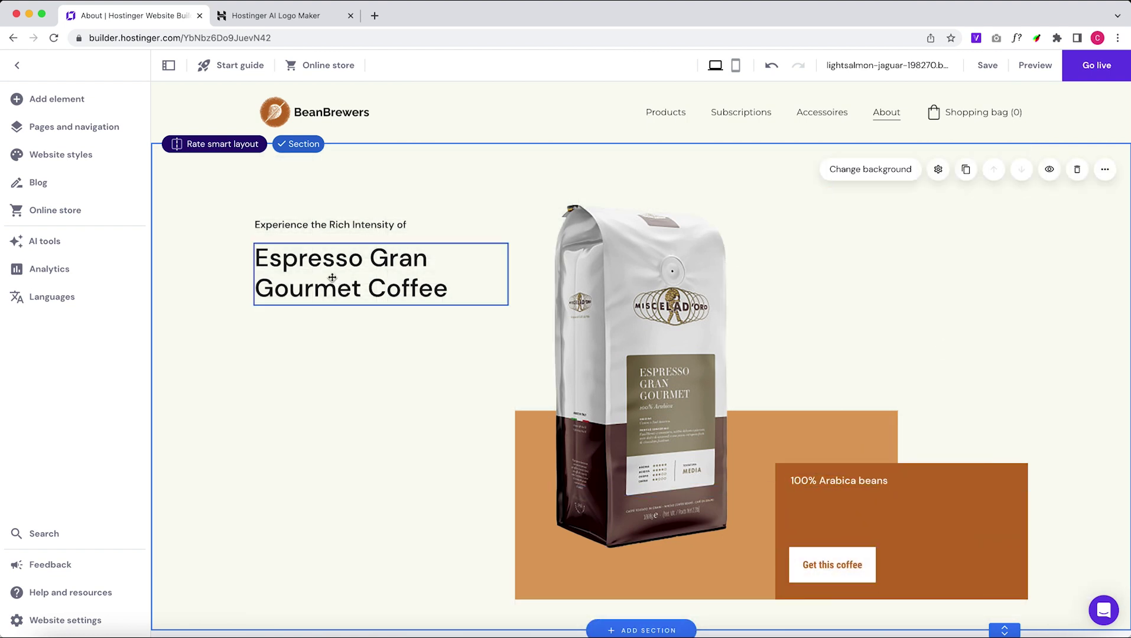
# Duplicate the "Espresso Gran Gourmet Coffee" heading, place the copy in the dark brown rectangle and color it white
pyautogui.click(326, 229)
pyautogui.moveTo(381, 283); pyautogui.dragTo(882, 517)
pyautogui.click(789, 471)
pyautogui.click(726, 471)
pyautogui.click(750, 232)
# Restyle the copied heading as white Heading 5 text and narrow it above the button in the dark brown rectangle
pyautogui.click(776, 473)
pyautogui.click(773, 383)
pyautogui.click(782, 478)
pyautogui.click(773, 358)
pyautogui.click(726, 471)
pyautogui.click(750, 232)
pyautogui.moveTo(1015, 495); pyautogui.dragTo(921, 505)
pyautogui.click(929, 533)
pyautogui.moveTo(842, 504); pyautogui.dragTo(864, 513)
# Restyle the "Get this coffee" button's label in a lighter, wider typeface
pyautogui.click(832, 564)
pyautogui.click(818, 531)
pyautogui.click(918, 258)
pyautogui.click(958, 257)
pyautogui.click(353, 351)
# Set the copied heading in the dark brown rectangle to white Heading 4 and widen it to fit on two lines
pyautogui.doubleClick(930, 519)
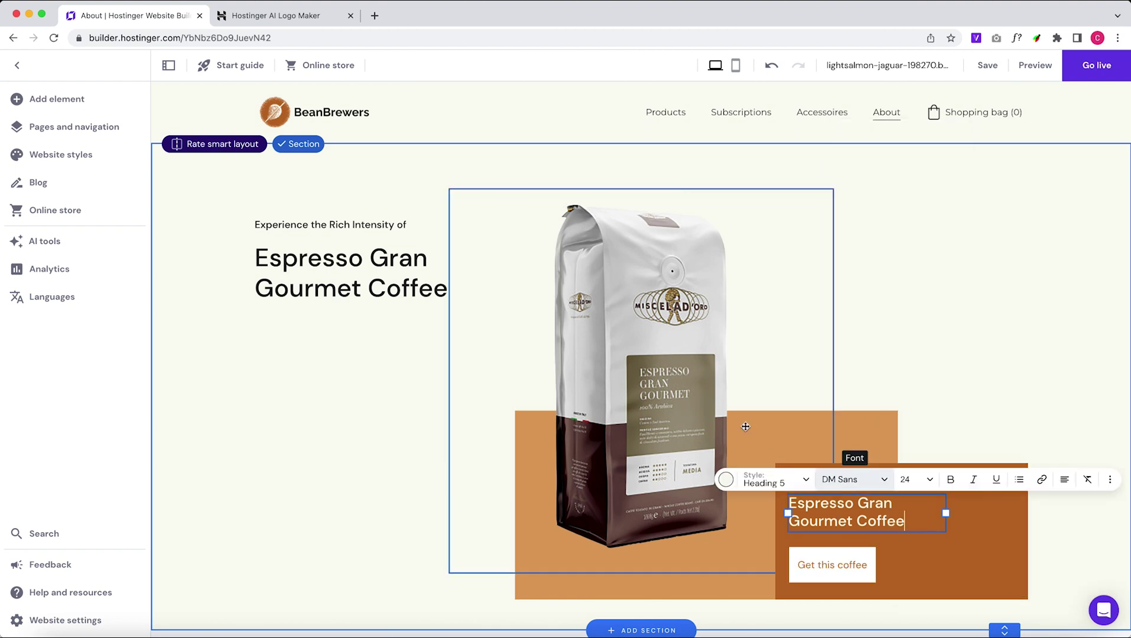
pyautogui.click(786, 479)
pyautogui.click(785, 353)
pyautogui.click(726, 480)
pyautogui.click(750, 241)
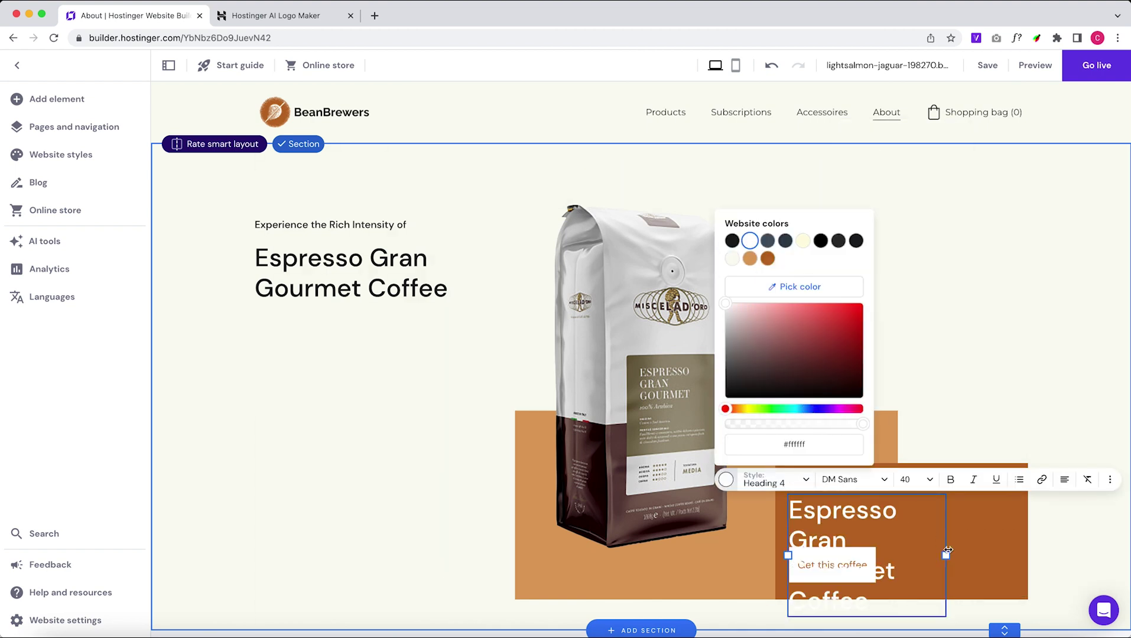
pyautogui.moveTo(946, 555); pyautogui.dragTo(1003, 554)
# Extend the dark brown rectangle upward and align the copied heading and the button beneath "100% Arabica beans"
pyautogui.moveTo(682, 413); pyautogui.dragTo(682, 382)
pyautogui.click(932, 571)
pyautogui.moveTo(771, 460); pyautogui.dragTo(770, 436)
pyautogui.click(815, 487)
pyautogui.moveTo(815, 487); pyautogui.dragTo(812, 488)
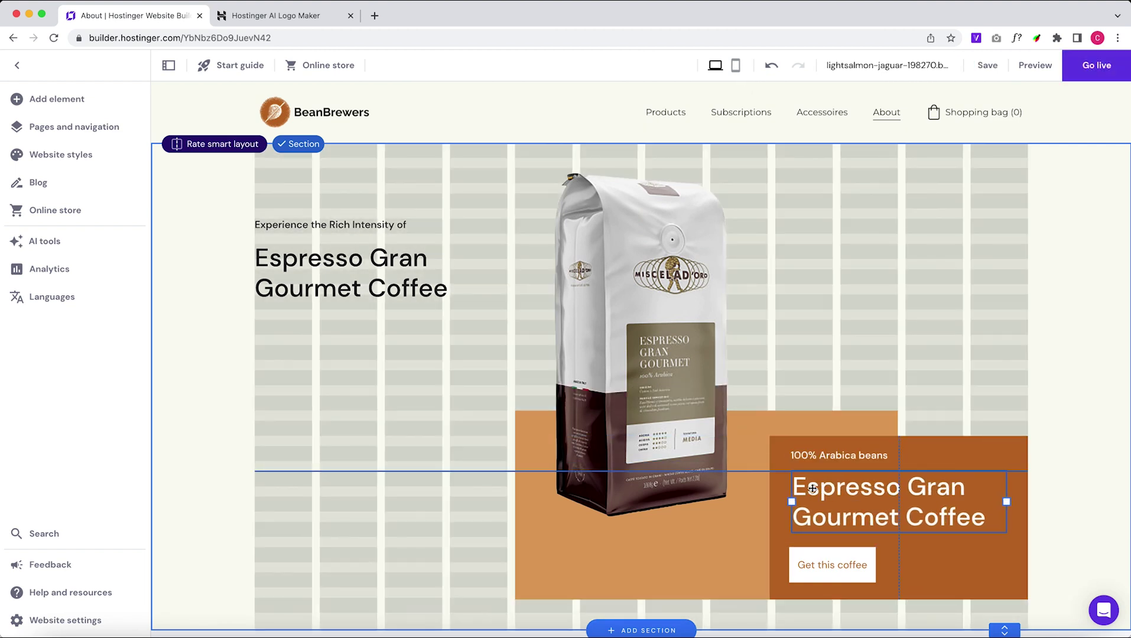
pyautogui.moveTo(821, 556); pyautogui.dragTo(822, 555)
# Extend the light brown rectangle upward and position the coffee bag image over its left half
pyautogui.click(703, 367)
pyautogui.moveTo(641, 237); pyautogui.dragTo(656, 259)
pyautogui.click(250, 273)
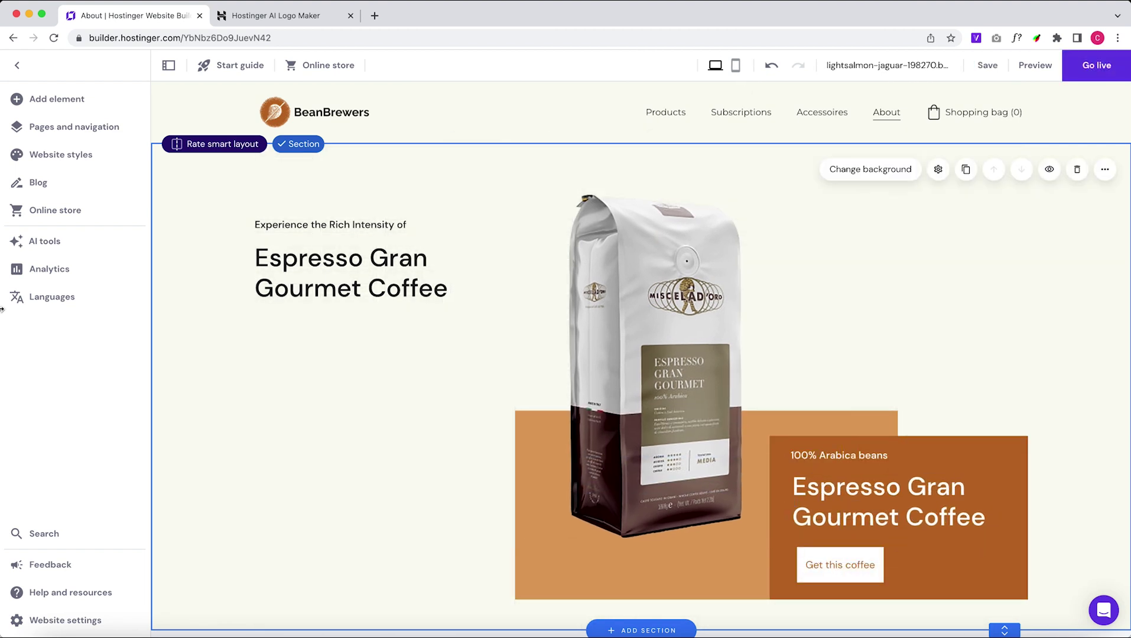
pyautogui.click(558, 446)
pyautogui.moveTo(871, 411); pyautogui.dragTo(871, 360)
pyautogui.click(1078, 351)
pyautogui.moveTo(689, 349)
pyautogui.mouseDown()
pyautogui.moveTo(740, 351)
pyautogui.moveTo(673, 349)
pyautogui.mouseUp()
pyautogui.click(1080, 285)
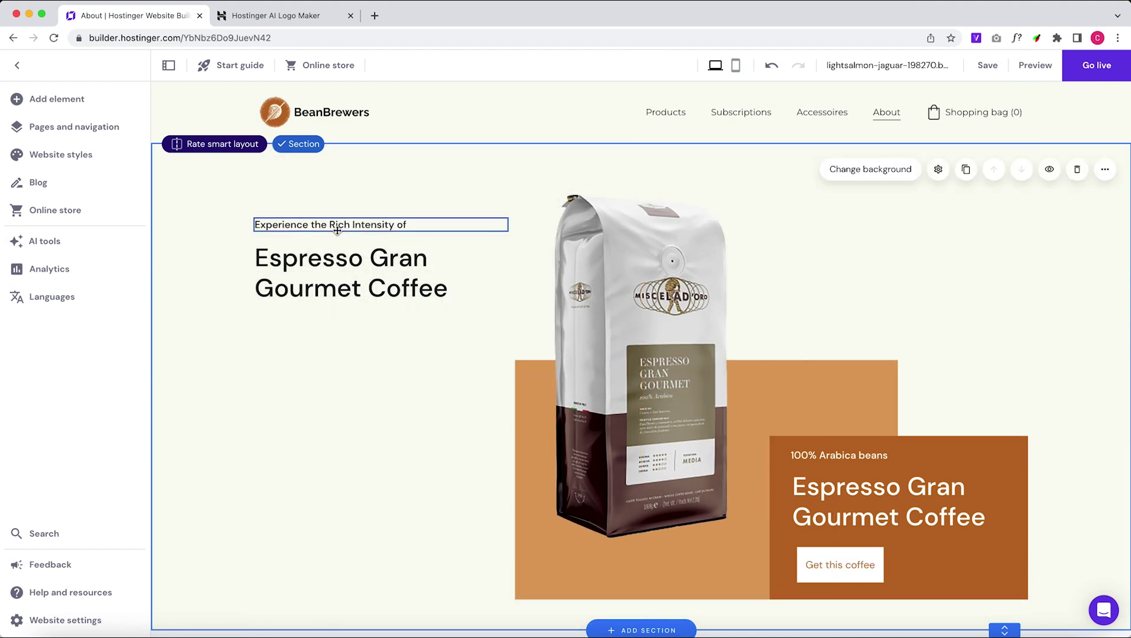
# Add a "#Bestseller" label in the light brown rectangle's lower-left corner and relabel the button "Add to cart"
pyautogui.moveTo(830, 486); pyautogui.dragTo(564, 560)
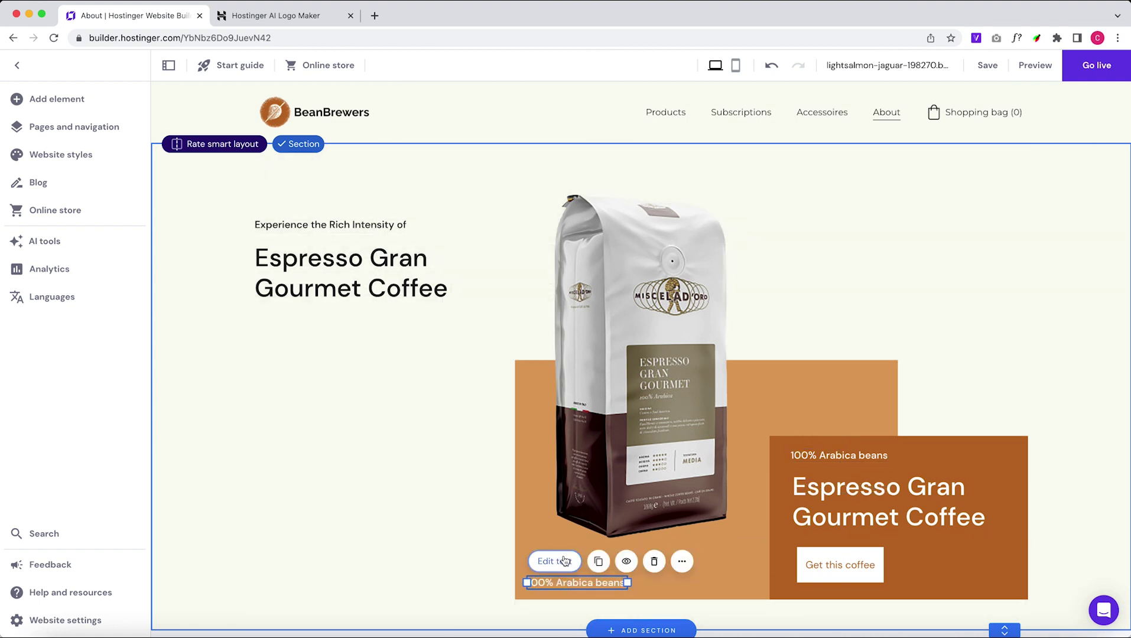
pyautogui.click(349, 499)
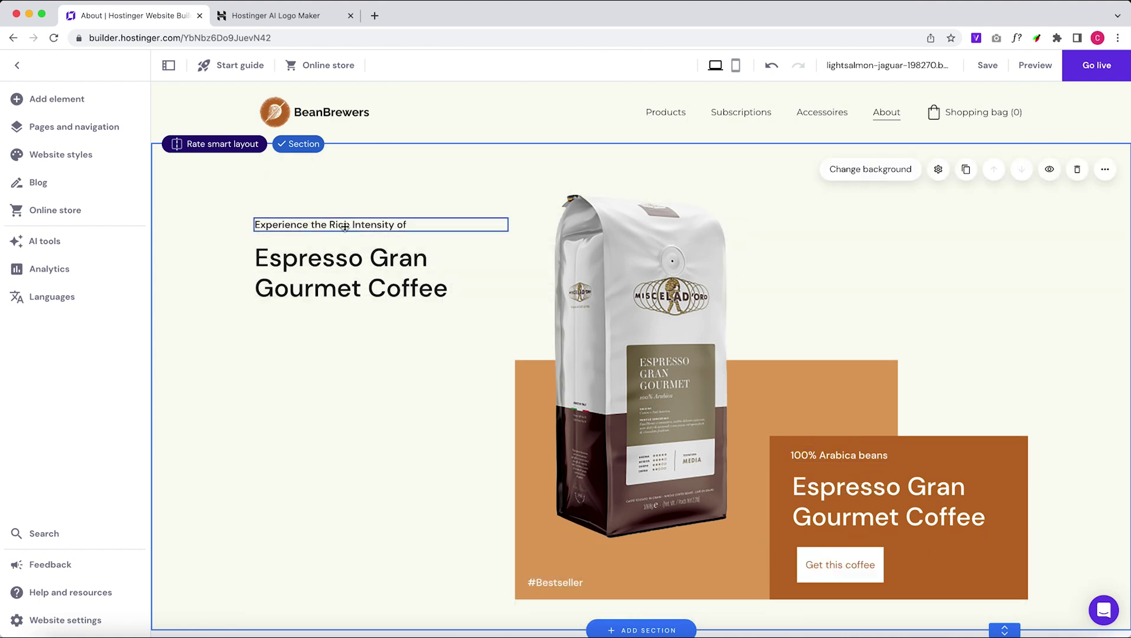
pyautogui.click(840, 565)
pyautogui.click(830, 530)
pyautogui.write('Add to cart')
pyautogui.click(236, 344)
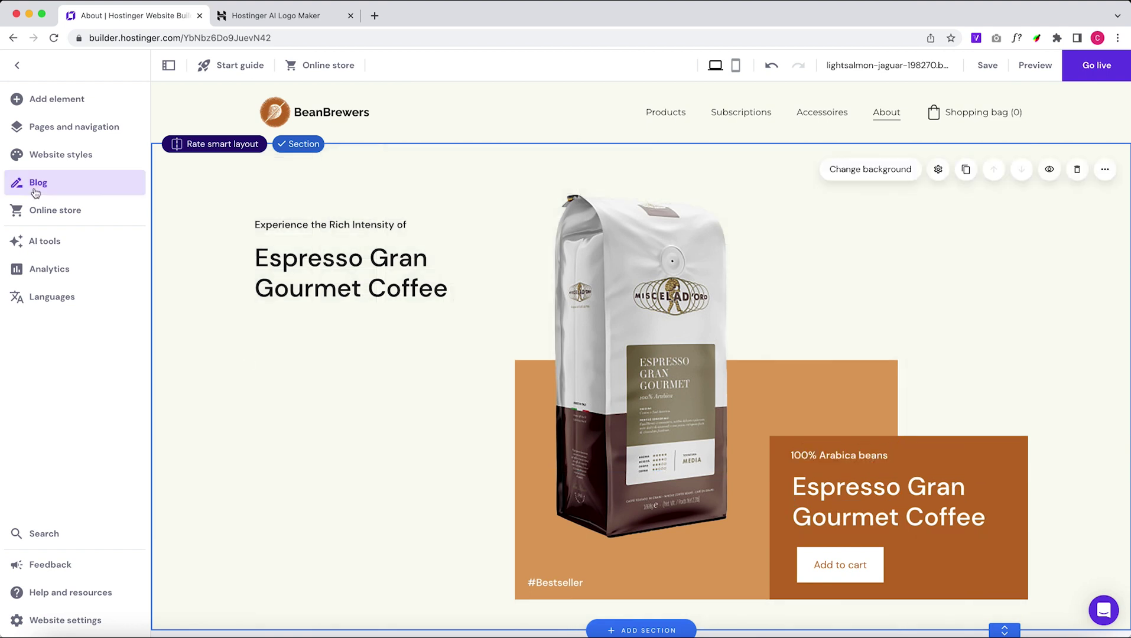
pyautogui.click(57, 98)
pyautogui.moveTo(222, 263); pyautogui.dragTo(641, 387)
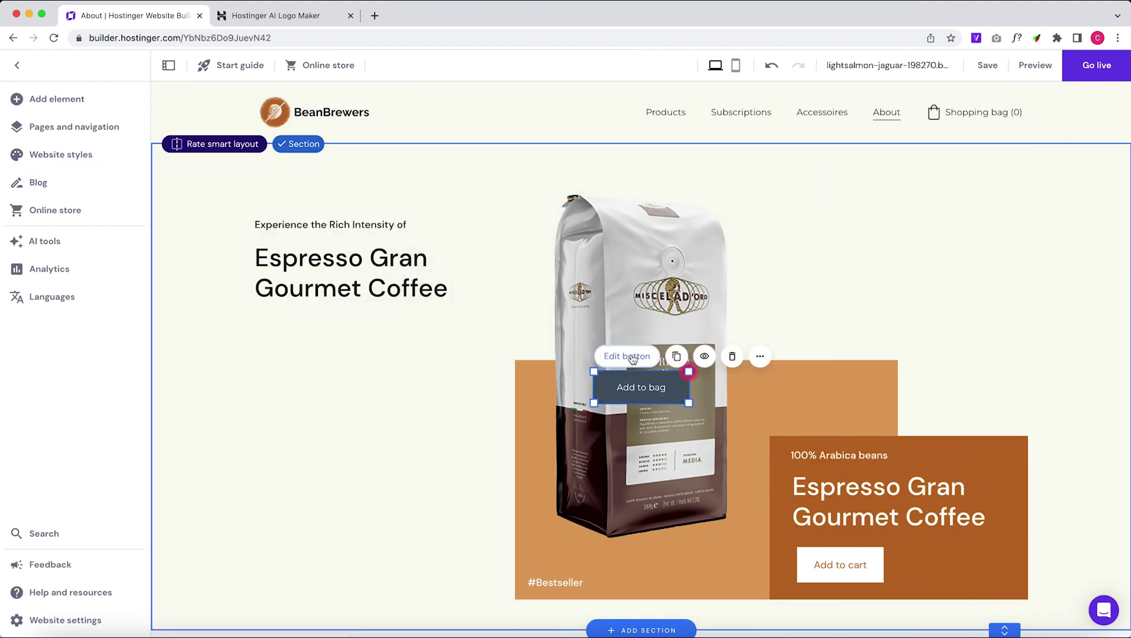
pyautogui.click(774, 424)
pyautogui.click(904, 389)
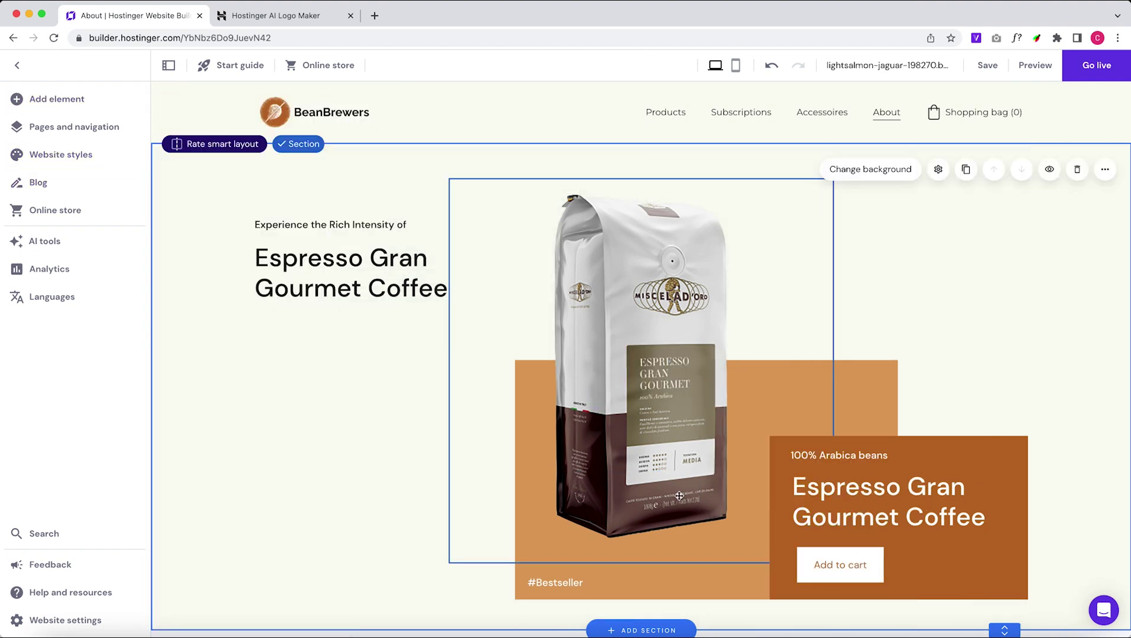
pyautogui.click(56, 99)
pyautogui.scroll(-1, 201, 331)
pyautogui.moveTo(214, 408); pyautogui.dragTo(718, 334)
pyautogui.click(803, 237)
pyautogui.click(796, 263)
pyautogui.click(819, 308)
# Duplicate the main heading, change the copy to "$25", narrow it and move it beside the coffee bag
pyautogui.click(325, 228)
pyautogui.moveTo(384, 296); pyautogui.dragTo(384, 350)
pyautogui.click(281, 316)
pyautogui.press('super+a')
pyautogui.write('$25')
pyautogui.moveTo(509, 345); pyautogui.dragTo(303, 345)
pyautogui.moveTo(279, 348); pyautogui.dragTo(738, 355)
# Restyle the "$25" text and place it on the light brown rectangle just above the dark brown one
pyautogui.click(715, 340)
pyautogui.click(755, 312)
pyautogui.click(755, 437)
pyautogui.click(735, 357)
pyautogui.moveTo(712, 318); pyautogui.dragTo(730, 332)
pyautogui.click(717, 332)
pyautogui.moveTo(718, 334); pyautogui.dragTo(787, 404)
pyautogui.click(726, 349)
pyautogui.press('super+f')
pyautogui.click(718, 358)
pyautogui.rightClick(718, 355)
pyautogui.click(757, 351)
# Color the "$25" price text white
pyautogui.doubleClick(781, 405)
pyautogui.click(778, 382)
pyautogui.click(784, 469)
pyautogui.click(903, 367)
pyautogui.press('BackSpace')
pyautogui.click(724, 381)
pyautogui.click(767, 159)
pyautogui.click(414, 349)
pyautogui.click(942, 311)
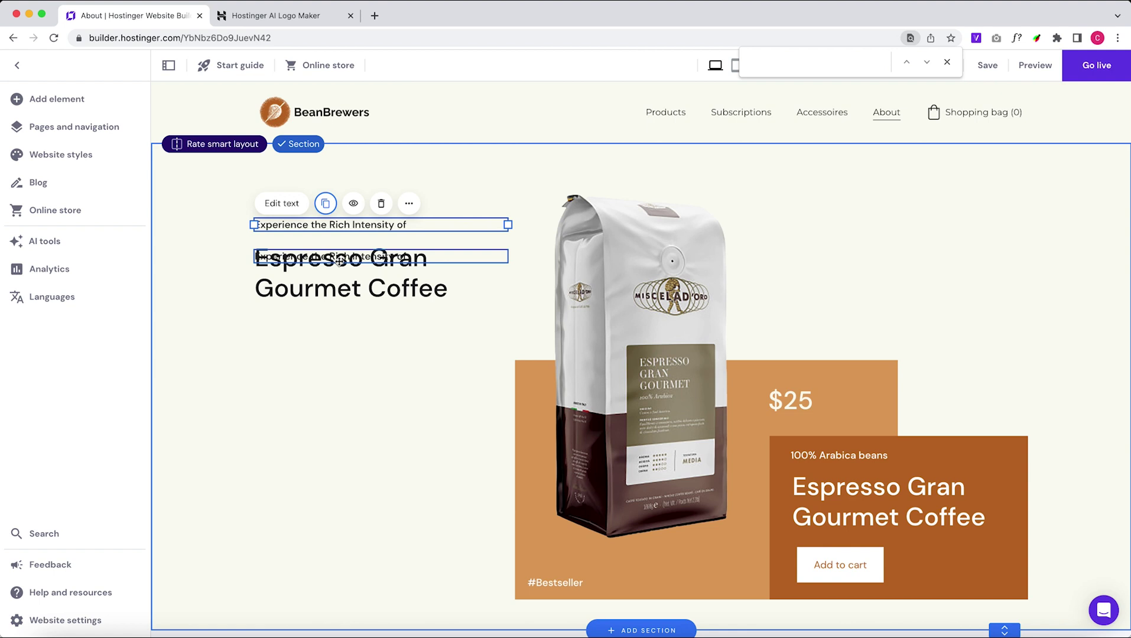
# Move the duplicated intro line below the main heading and change its text style, with DM Sans as the font
pyautogui.moveTo(340, 261); pyautogui.dragTo(340, 333)
pyautogui.doubleClick(339, 332)
pyautogui.click(314, 308)
pyautogui.click(323, 481)
pyautogui.click(395, 308)
pyautogui.click(386, 358)
# Replace the copied line with the Espresso Gran Gourmet tasting description, then narrow the paragraph and lower it beneath the heading
pyautogui.press('super+Tab')
pyautogui.tripleClick(306, 334)
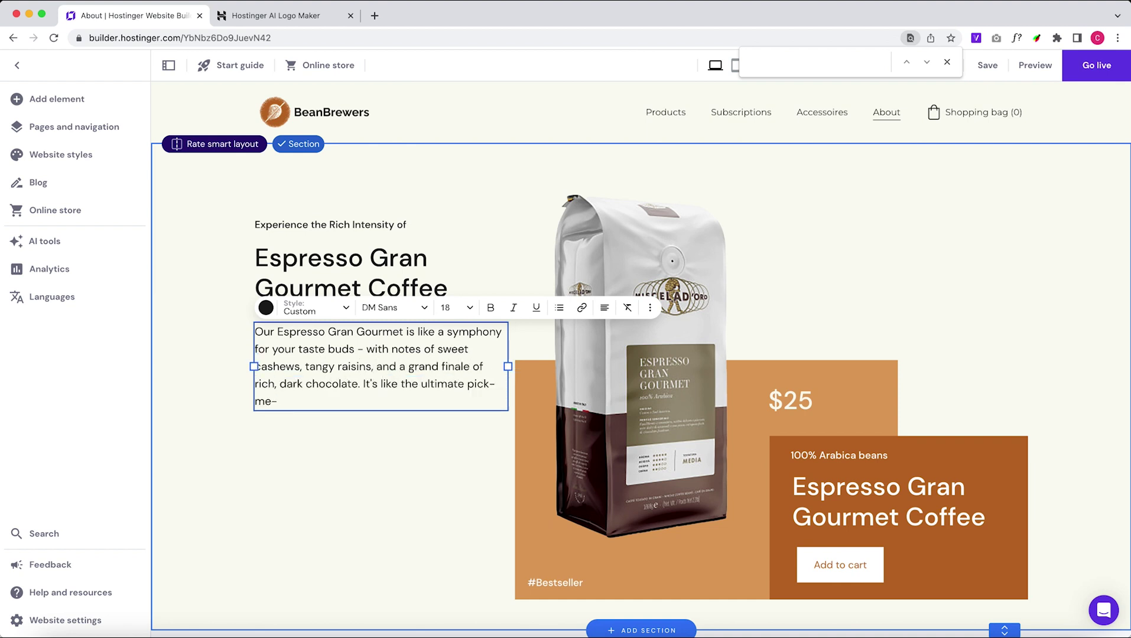
pyautogui.moveTo(508, 383); pyautogui.dragTo(442, 384)
pyautogui.moveTo(317, 366); pyautogui.dragTo(315, 402)
# Duplicate the main heading, widen the copy across the section and set it to Heading 1 in semi-transparent light brown
pyautogui.click(336, 307)
pyautogui.moveTo(508, 306); pyautogui.dragTo(959, 289)
pyautogui.click(281, 259)
pyautogui.click(315, 260)
pyautogui.click(308, 307)
pyautogui.click(266, 259)
pyautogui.click(290, 323)
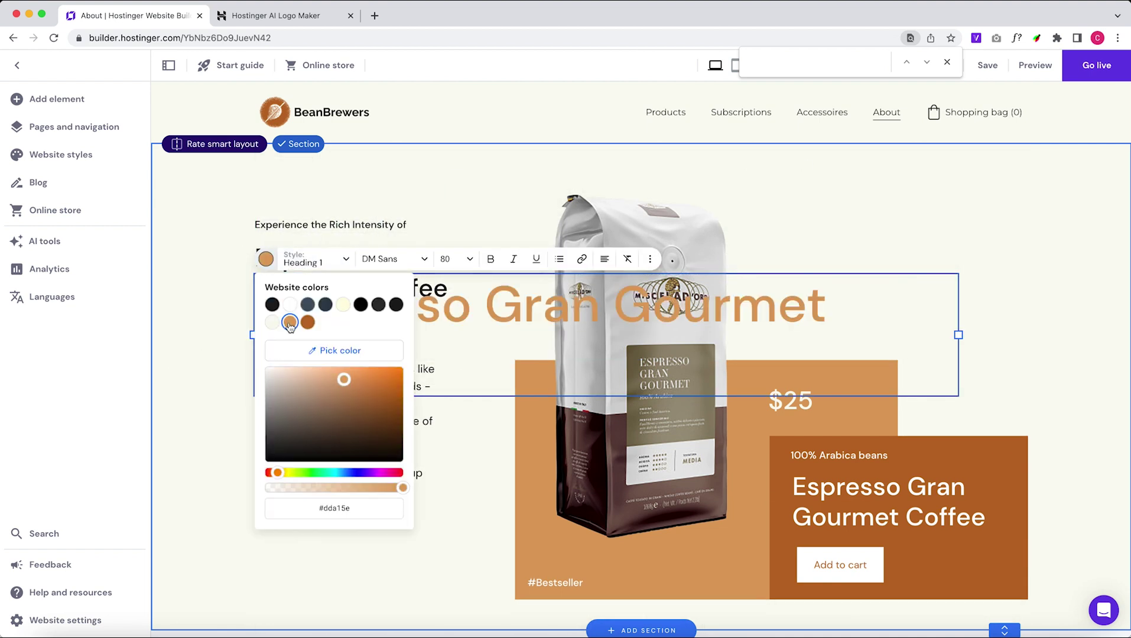
pyautogui.click(266, 259)
# Set the light brown heading copy's font size to 200
pyautogui.click(451, 259)
pyautogui.write('10000')
pyautogui.press('BackSpace')
pyautogui.press('BackSpace')
pyautogui.press('BackSpace')
pyautogui.press('BackSpace')
pyautogui.press('BackSpace')
pyautogui.write('200')
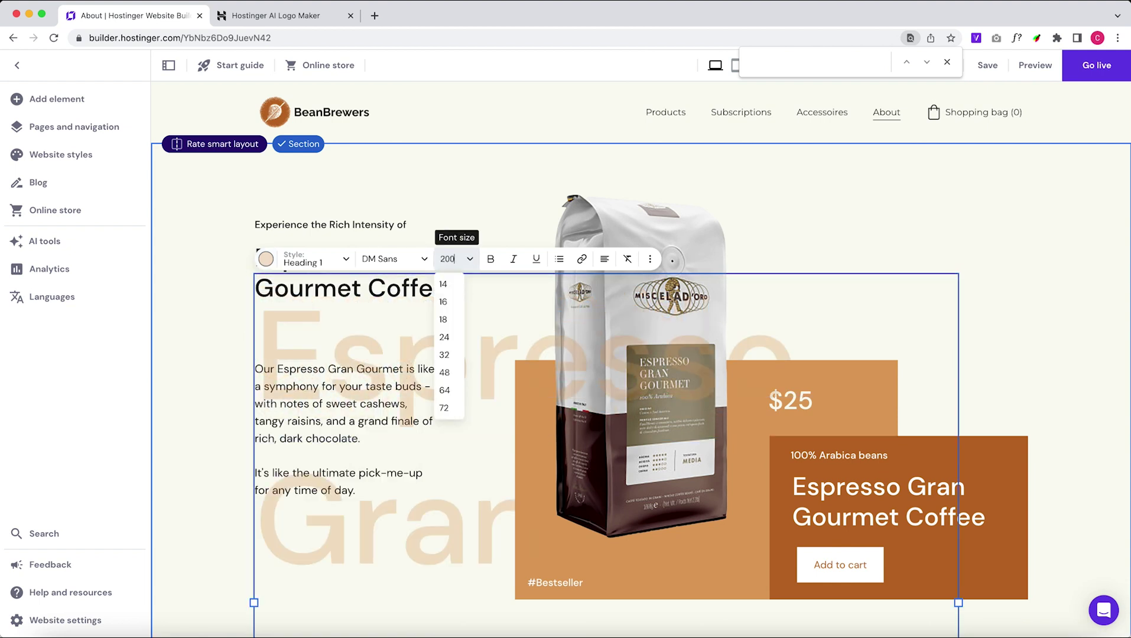
# Cut the oversized heading copy down to the single word "Gourmet" and narrow its text box
pyautogui.click(921, 321)
pyautogui.doubleClick(512, 238)
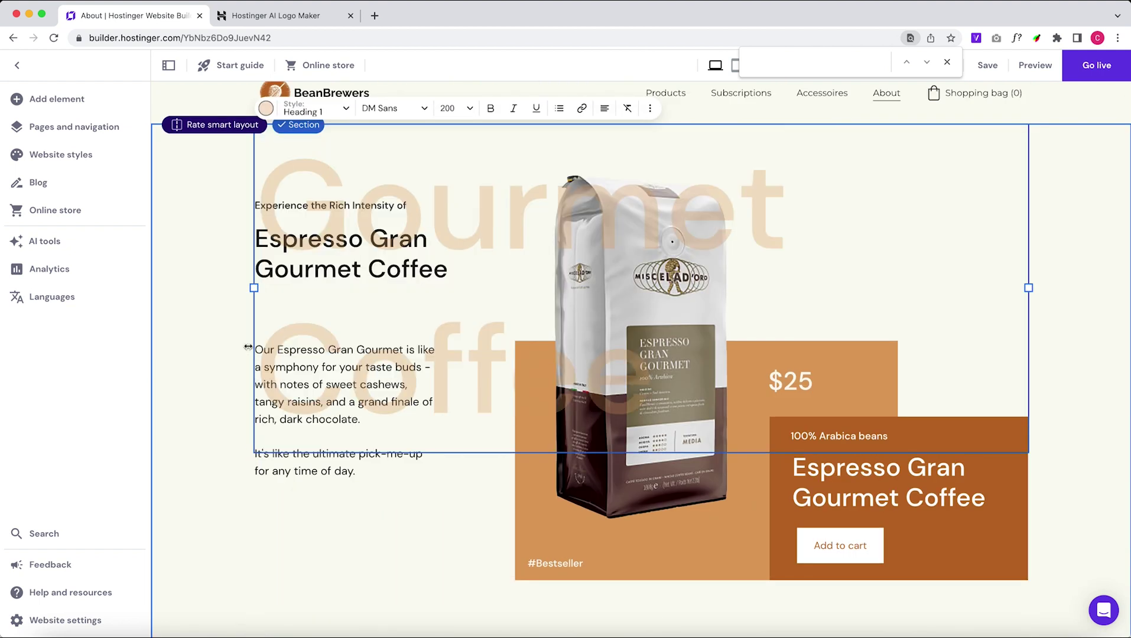
pyautogui.moveTo(256, 355); pyautogui.dragTo(261, 460)
pyautogui.press('BackSpace')
pyautogui.scroll(1, 641, 331)
pyautogui.moveTo(1028, 224); pyautogui.dragTo(795, 224)
pyautogui.click(231, 198)
# Move the large "Gourmet" text over the coffee bag, set its font size to 180 and raise it to the section's upper edge
pyautogui.moveTo(354, 201); pyautogui.dragTo(585, 294)
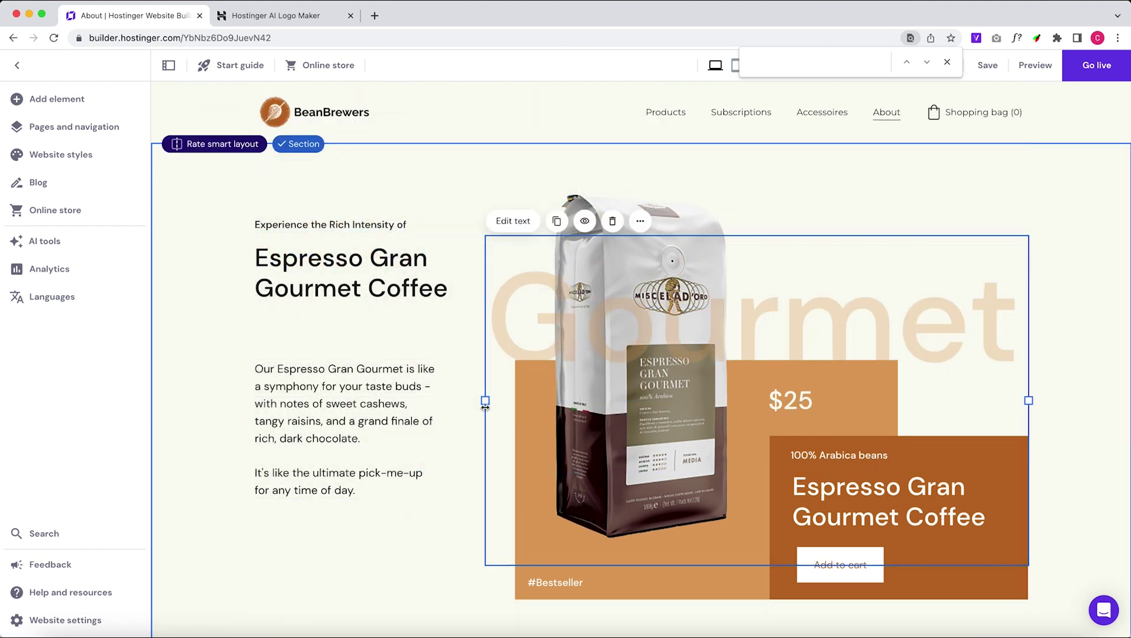
pyautogui.moveTo(484, 400); pyautogui.dragTo(515, 400)
pyautogui.click(543, 220)
pyautogui.click(713, 221)
pyautogui.write('180')
pyautogui.click(957, 205)
pyautogui.rightClick(930, 321)
pyautogui.moveTo(930, 322); pyautogui.dragTo(935, 228)
# Duplicate the large "Gourmet" text, place the copy directly below it and change it to "Coffee"
pyautogui.click(588, 136)
pyautogui.moveTo(854, 245); pyautogui.dragTo(857, 335)
pyautogui.doubleClick(854, 335)
pyautogui.press('BackSpace')
pyautogui.press('BackSpace')
pyautogui.press('BackSpace')
pyautogui.press('BackSpace')
pyautogui.press('BackSpace')
pyautogui.press('BackSpace')
pyautogui.press('BackSpace')
pyautogui.write('Coffee')
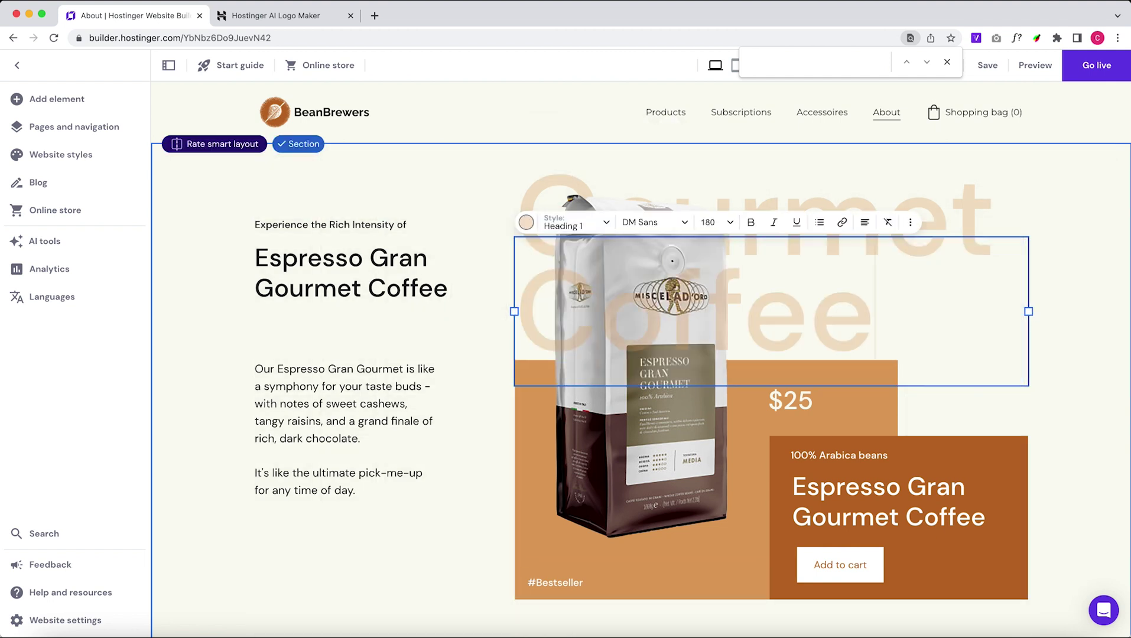
pyautogui.click(963, 411)
# Put the large words behind the coffee bag, with "Gourmet" shifted to the left and "Coffee" to the right
pyautogui.click(856, 331)
pyautogui.click(946, 411)
pyautogui.moveTo(810, 214); pyautogui.dragTo(550, 213)
pyautogui.click(886, 329)
pyautogui.moveTo(1029, 312); pyautogui.dragTo(881, 316)
pyautogui.moveTo(814, 323); pyautogui.dragTo(1014, 319)
pyautogui.press('super+z')
pyautogui.click(963, 411)
# Lower the opacity of the large "Gourmet" and "Coffee" background words and shift the description paragraph slightly down
pyautogui.click(410, 161)
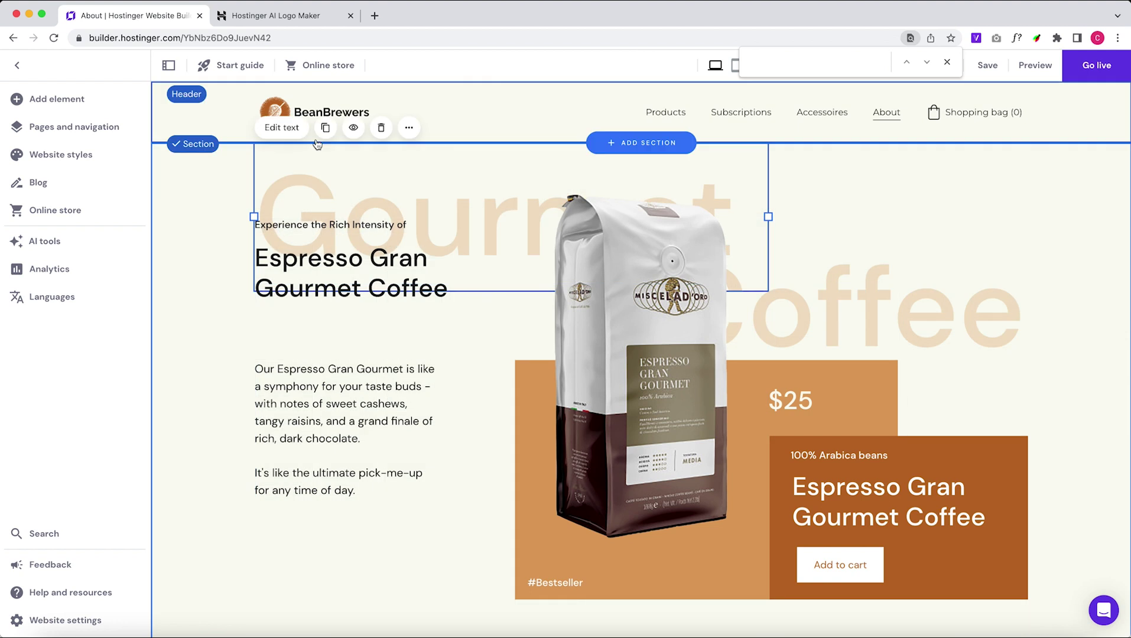
pyautogui.click(281, 127)
pyautogui.click(266, 128)
pyautogui.click(827, 316)
pyautogui.click(696, 220)
pyautogui.click(675, 219)
pyautogui.click(500, 223)
pyautogui.click(675, 219)
pyautogui.moveTo(714, 448); pyautogui.dragTo(683, 448)
pyautogui.click(247, 324)
pyautogui.moveTo(334, 382); pyautogui.dragTo(335, 384)
# Add a square shape over the lower part of the coffee bag
pyautogui.click(57, 98)
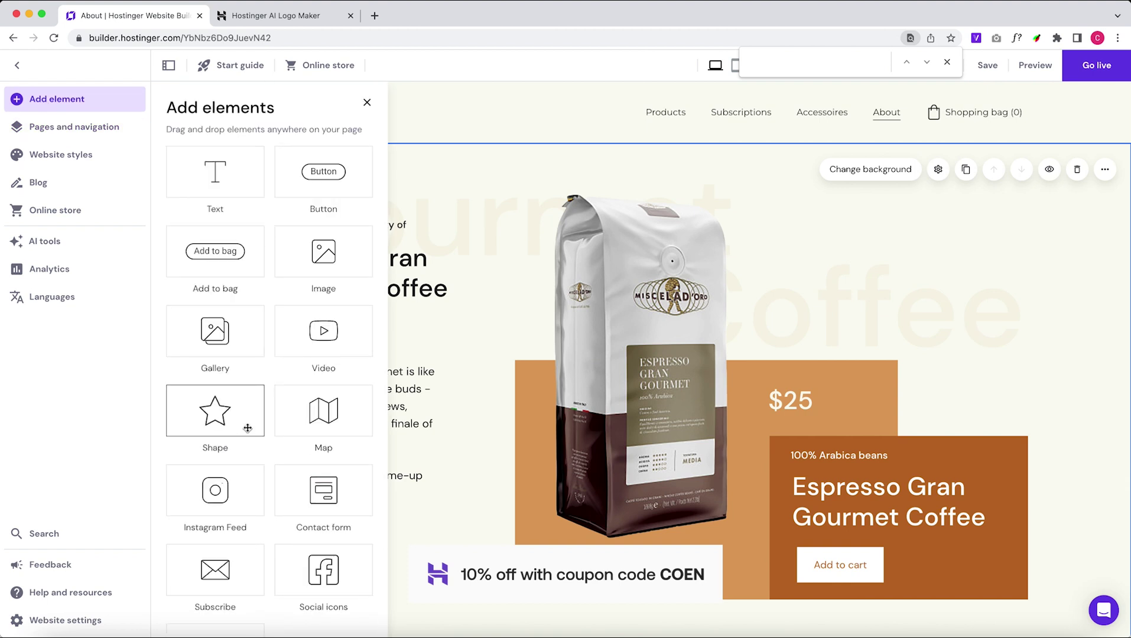
pyautogui.click(209, 399)
pyautogui.click(633, 461)
pyautogui.scroll(-2, 821, 457)
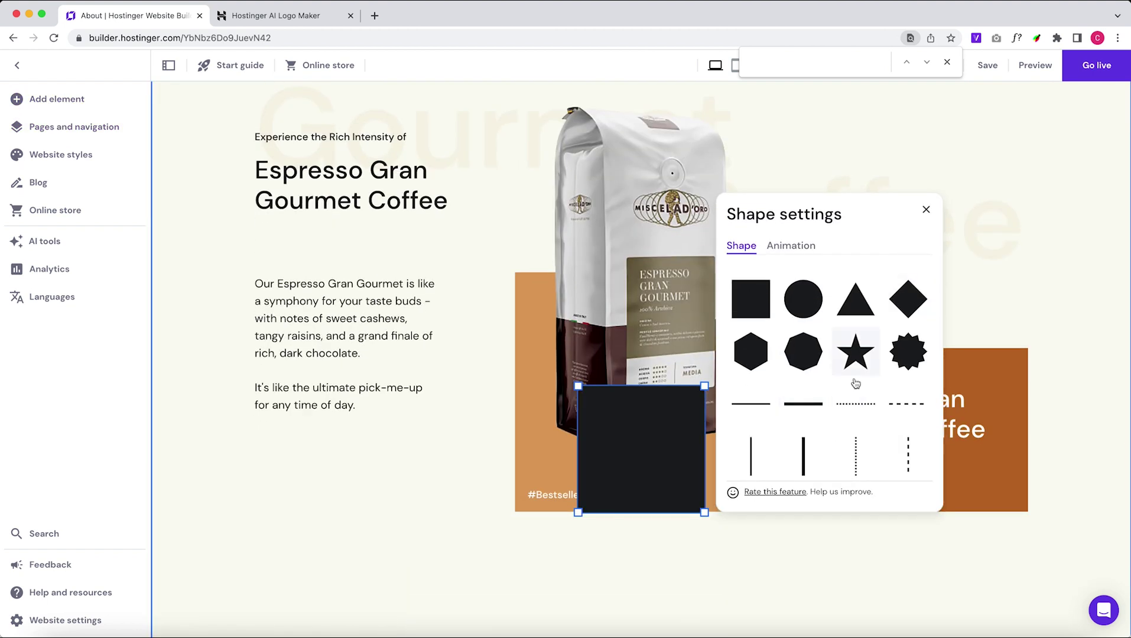
pyautogui.click(926, 210)
# Make the description's last sentence, "It's like the ultimate pick-me-up for any time of day.", bold
pyautogui.click(363, 401)
pyautogui.click(249, 387)
pyautogui.scroll(2, 311, 431)
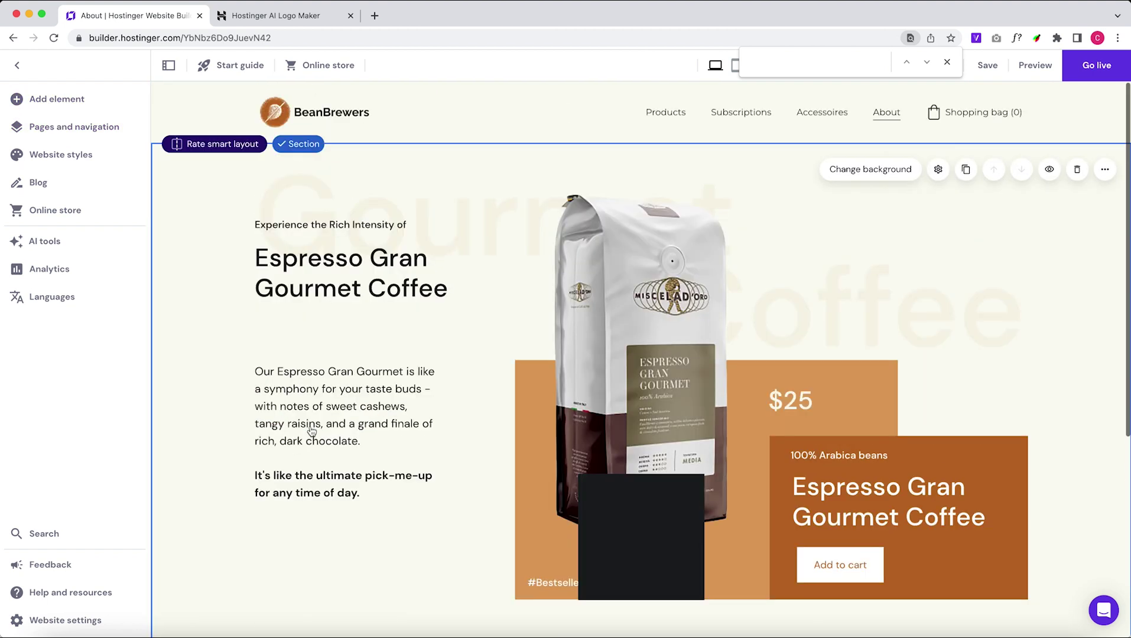
# Enlarge the black "Espresso Gran Gourmet Coffee" heading, widen its text box and respace the intro line and description around it
pyautogui.moveTo(343, 395); pyautogui.dragTo(343, 443)
pyautogui.click(313, 272)
pyautogui.click(285, 229)
pyautogui.click(289, 229)
pyautogui.click(311, 310)
pyautogui.moveTo(507, 308); pyautogui.dragTo(525, 306)
pyautogui.click(402, 366)
pyautogui.moveTo(280, 437); pyautogui.dragTo(280, 386)
pyautogui.click(245, 344)
pyautogui.moveTo(273, 288); pyautogui.dragTo(273, 304)
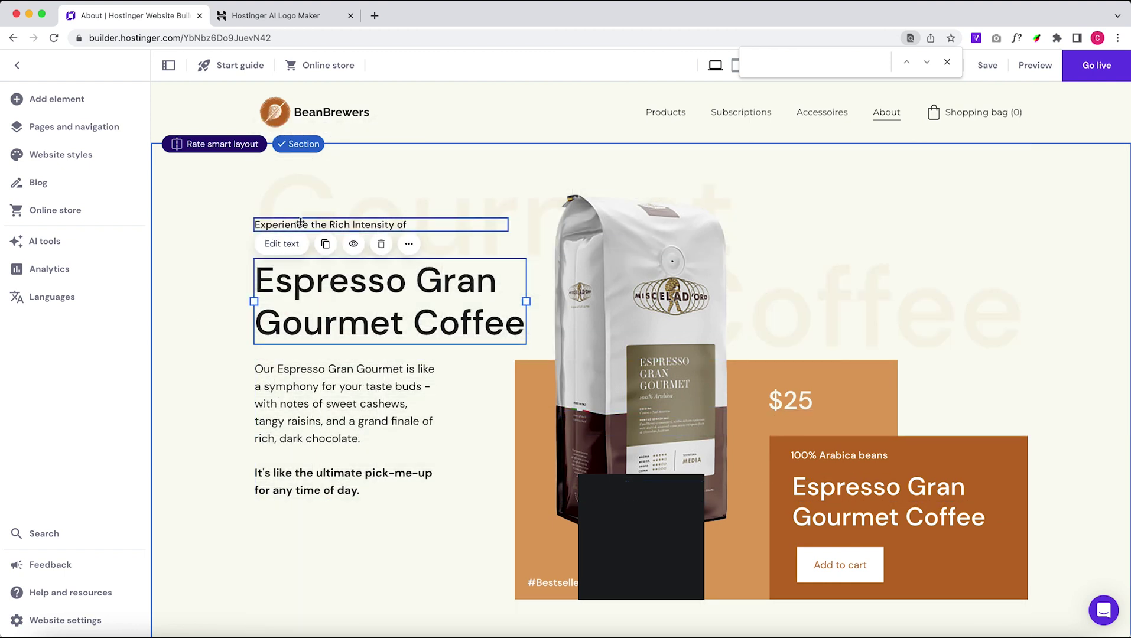
pyautogui.moveTo(303, 223); pyautogui.dragTo(302, 238)
# Shift the large "Gourmet" background word right behind the coffee bag and lower the "Coffee" word slightly
pyautogui.click(199, 249)
pyautogui.moveTo(521, 171); pyautogui.dragTo(776, 182)
pyautogui.moveTo(994, 335); pyautogui.dragTo(995, 345)
pyautogui.moveTo(849, 212); pyautogui.dragTo(720, 208)
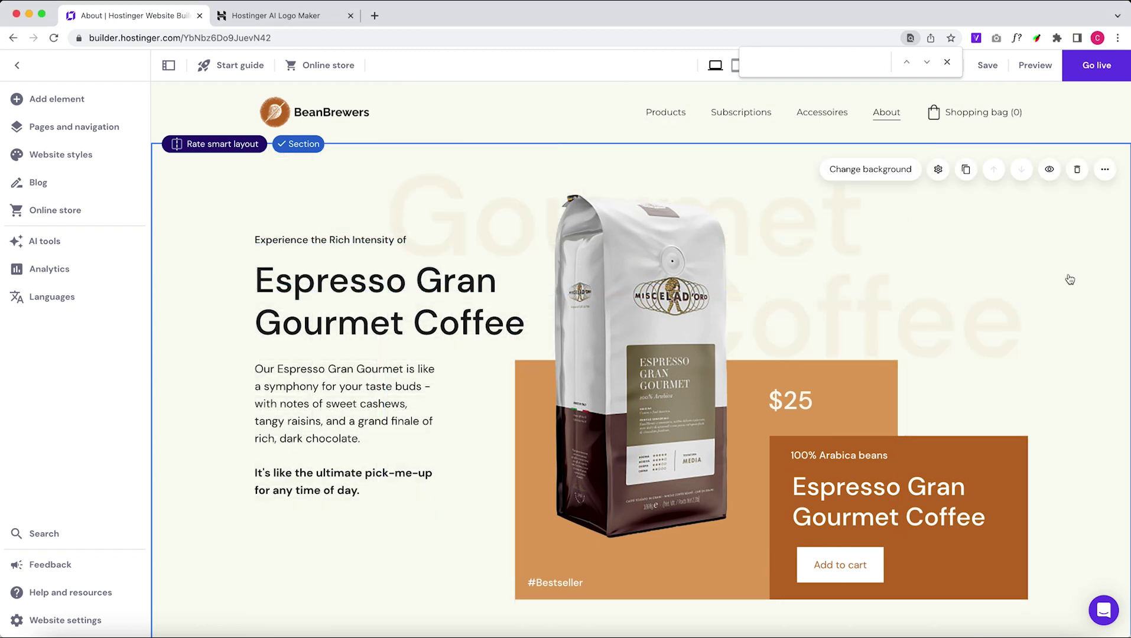
pyautogui.click(946, 62)
pyautogui.scroll(-1, 997, 303)
pyautogui.scroll(1, 997, 303)
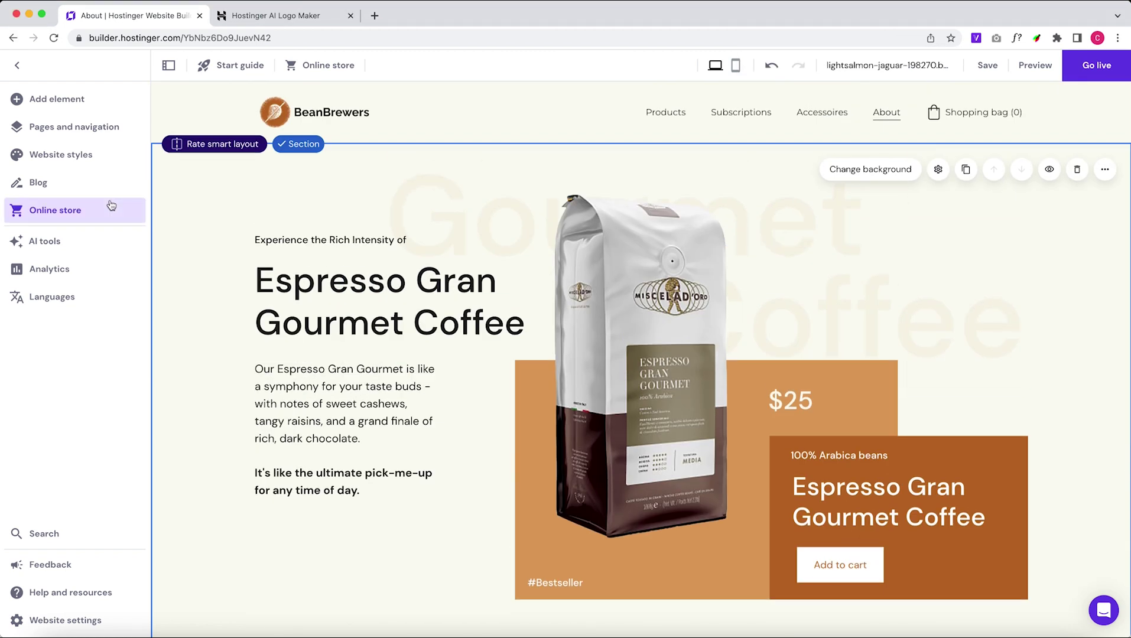
# Add a horizontal dotted line shape extending to the right from the upper part of the coffee bag
pyautogui.click(57, 100)
pyautogui.moveTo(214, 414); pyautogui.dragTo(793, 259)
pyautogui.click(855, 491)
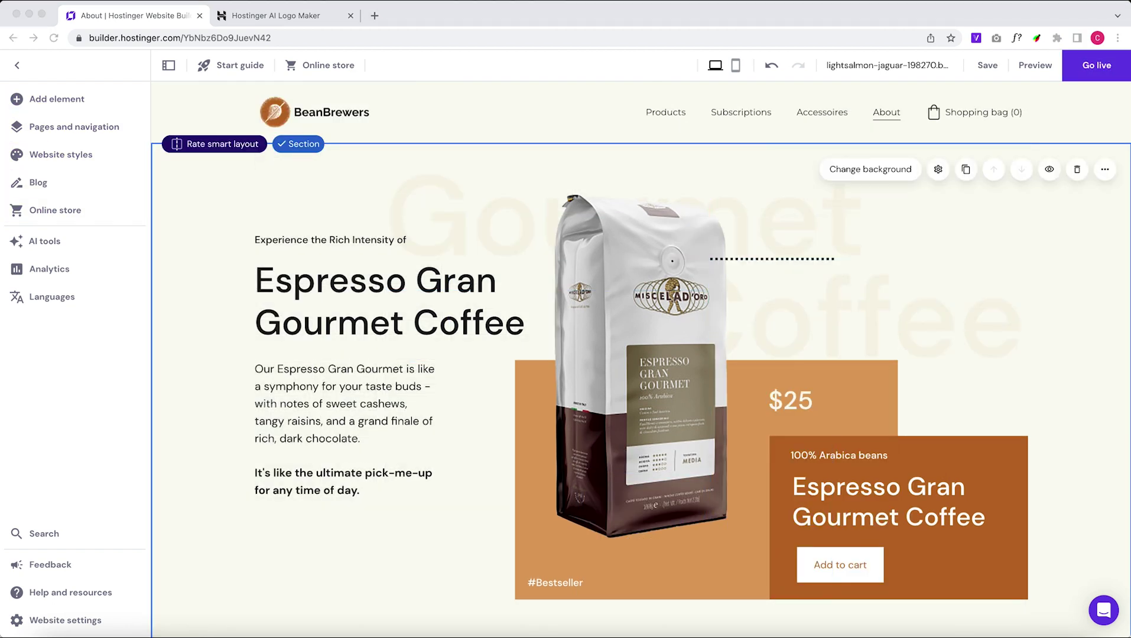
# Duplicate the intro line, place the copy at the dotted line's right end and change it to "Perfectly balanced roast with sweet acidity."
pyautogui.click(295, 240)
pyautogui.moveTo(296, 240); pyautogui.dragTo(880, 247)
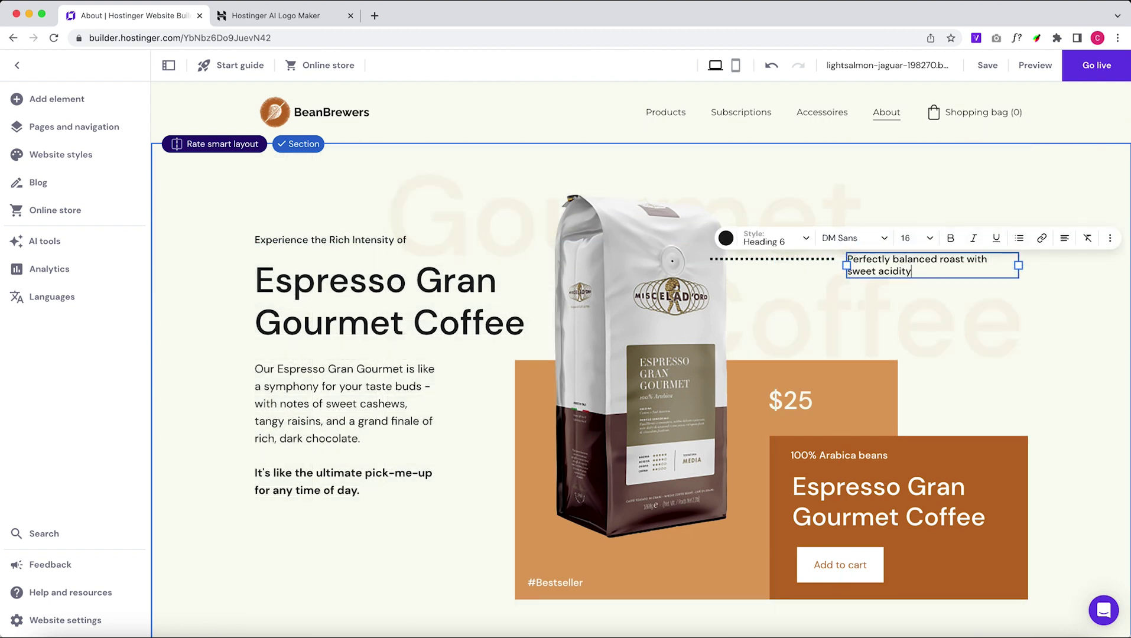
pyautogui.click(965, 199)
# Change the dotted line to a short solid line and position it between the bag and the roast text
pyautogui.click(808, 260)
pyautogui.moveTo(808, 260); pyautogui.dragTo(722, 256)
pyautogui.click(685, 180)
pyautogui.click(797, 403)
pyautogui.click(751, 348)
pyautogui.click(734, 254)
pyautogui.moveTo(751, 318); pyautogui.dragTo(701, 267)
pyautogui.moveTo(810, 261); pyautogui.dragTo(820, 255)
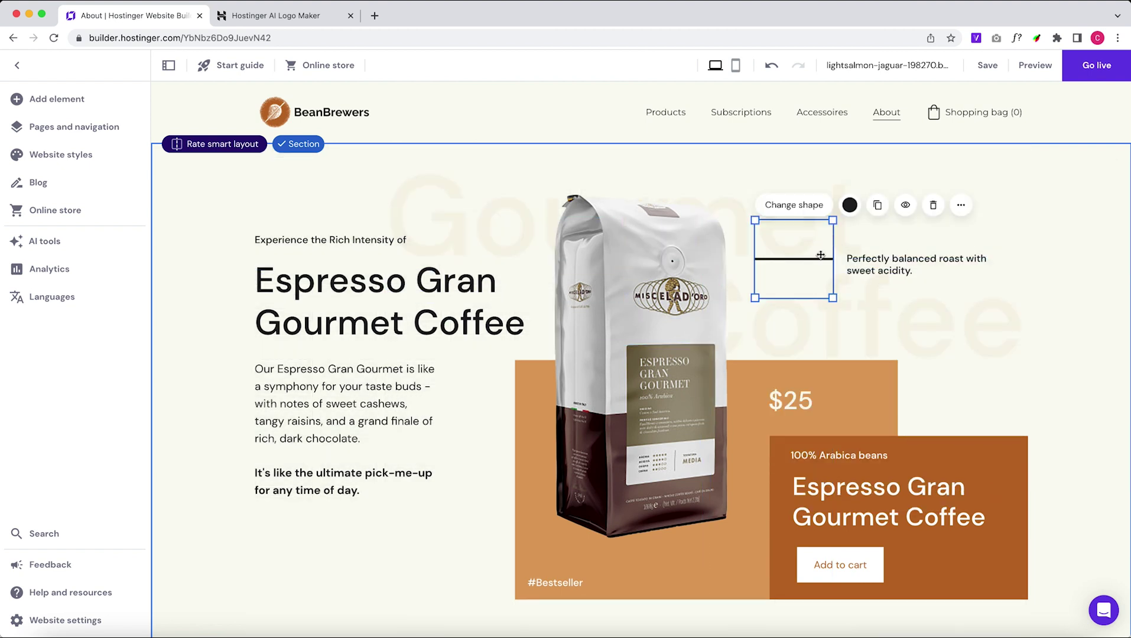
# Change the line shape to a small diamond and place it as a bullet beside the "Perfectly balanced roast" text
pyautogui.click(775, 205)
pyautogui.click(900, 273)
pyautogui.click(850, 273)
pyautogui.click(1044, 236)
pyautogui.moveTo(814, 259)
pyautogui.mouseDown()
pyautogui.moveTo(778, 252)
pyautogui.moveTo(811, 262)
pyautogui.mouseUp()
# Duplicate the diamond bullet and its text below, changing the copy to "Smooth finish with dark chocolate, cashew, and raisin notes."
pyautogui.click(811, 265)
pyautogui.click(827, 264)
pyautogui.click(864, 272)
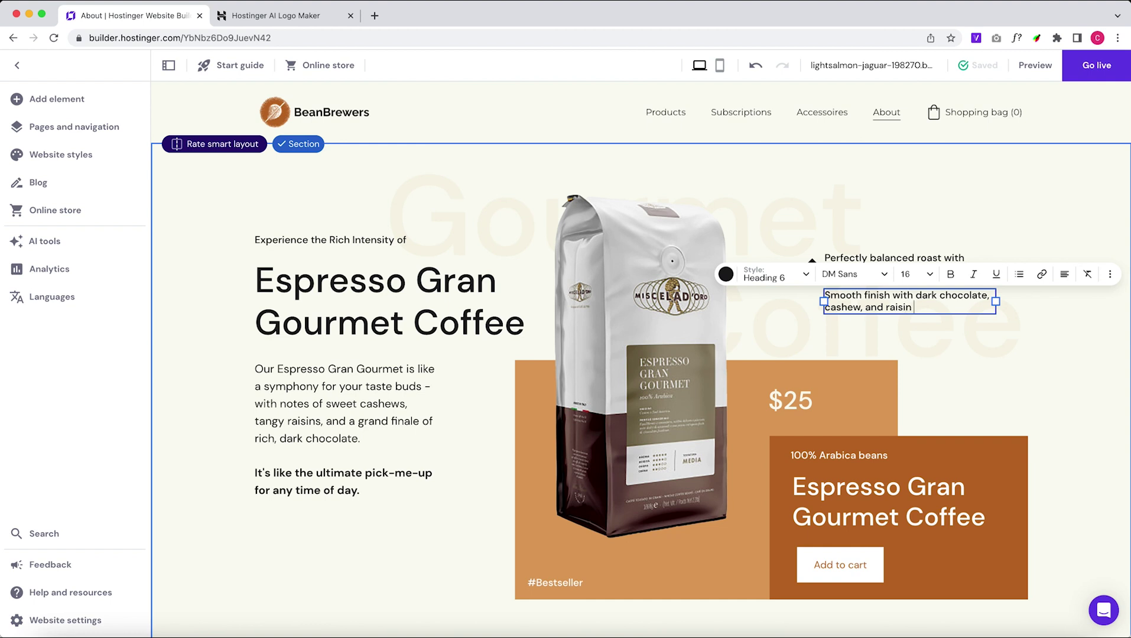
pyautogui.write('notes.')
pyautogui.click(1004, 216)
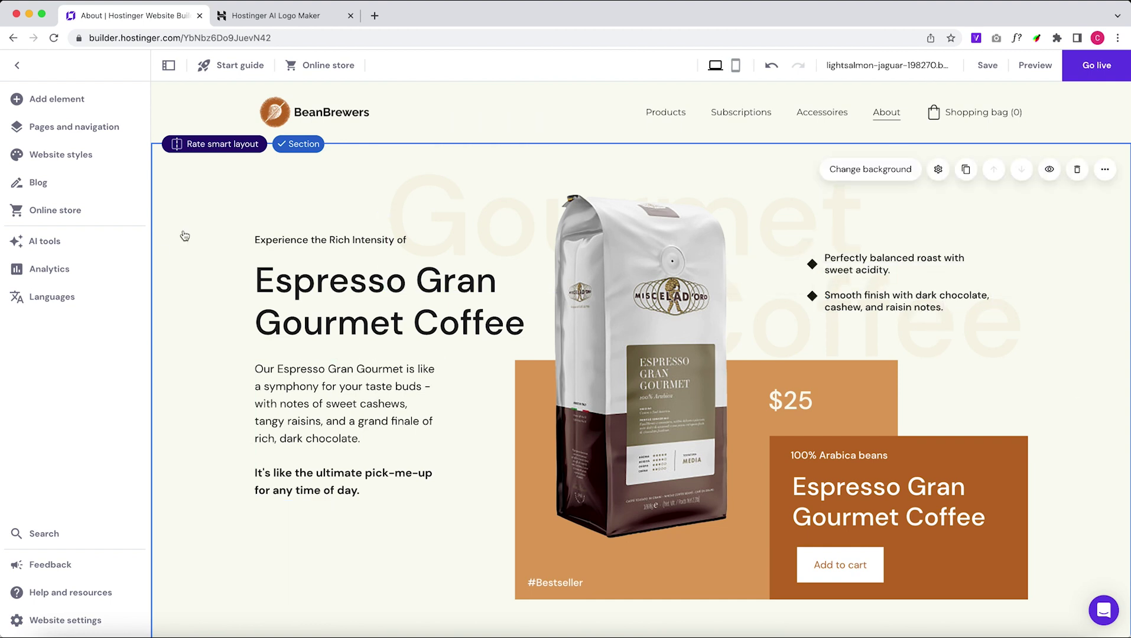
# Delete the large "Gourmet" background word and try the "Coffee" word in the hero section's lower-left area
pyautogui.click(844, 196)
pyautogui.press('Delete')
pyautogui.moveTo(1015, 363); pyautogui.dragTo(549, 634)
pyautogui.click(1086, 270)
pyautogui.click(1118, 266)
pyautogui.click(397, 516)
pyautogui.scroll(-1, 371, 490)
pyautogui.moveTo(387, 545); pyautogui.dragTo(389, 509)
pyautogui.click(183, 434)
pyautogui.scroll(1, 183, 434)
# Move the large "Coffee" word behind the bag's upper right side and lower the description paragraph
pyautogui.moveTo(352, 565); pyautogui.dragTo(823, 225)
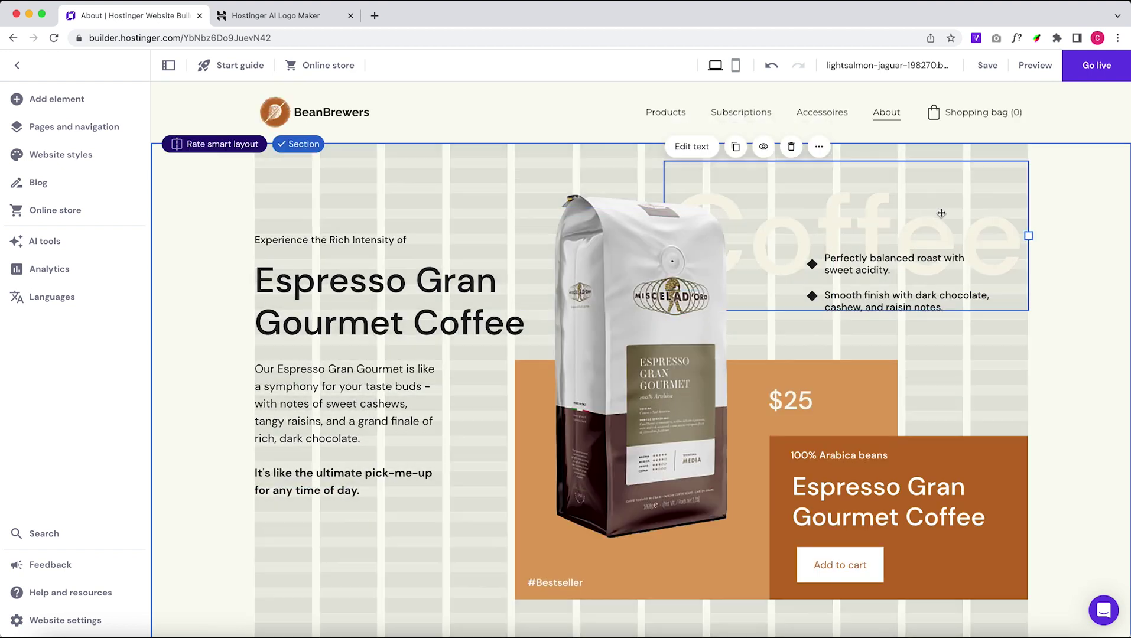
pyautogui.moveTo(370, 390); pyautogui.dragTo(317, 410)
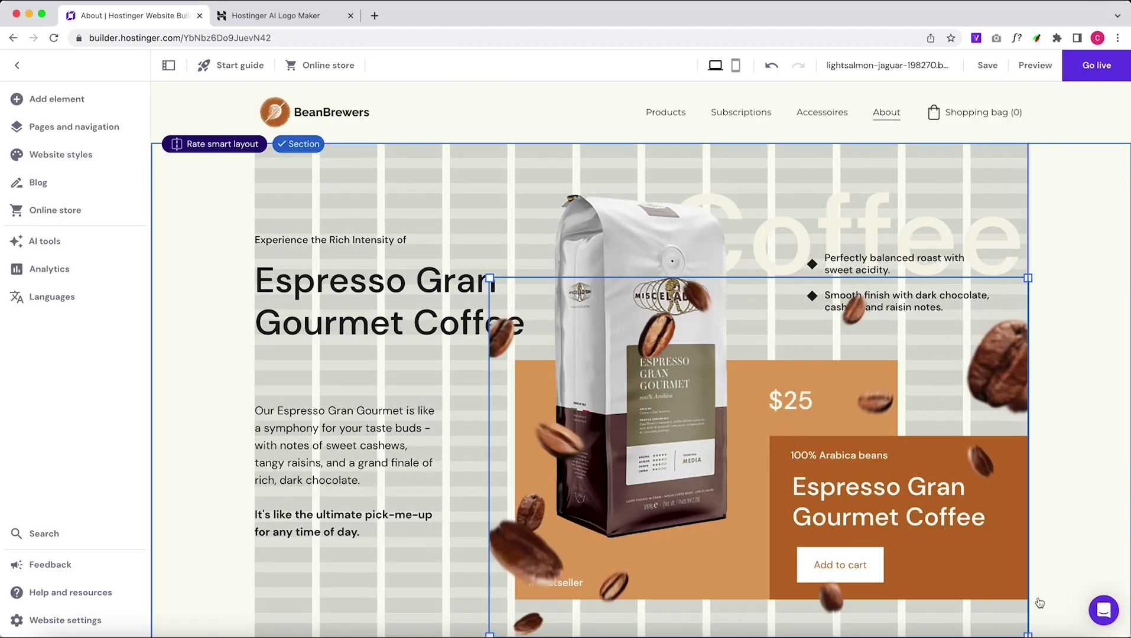
# Scale down the scattered coffee beans image and position it around the bag's lower half and the orange panel
pyautogui.moveTo(489, 278); pyautogui.dragTo(207, 196)
pyautogui.click(771, 65)
pyautogui.moveTo(759, 456); pyautogui.dragTo(758, 419)
pyautogui.moveTo(490, 245); pyautogui.dragTo(735, 415)
pyautogui.click(998, 467)
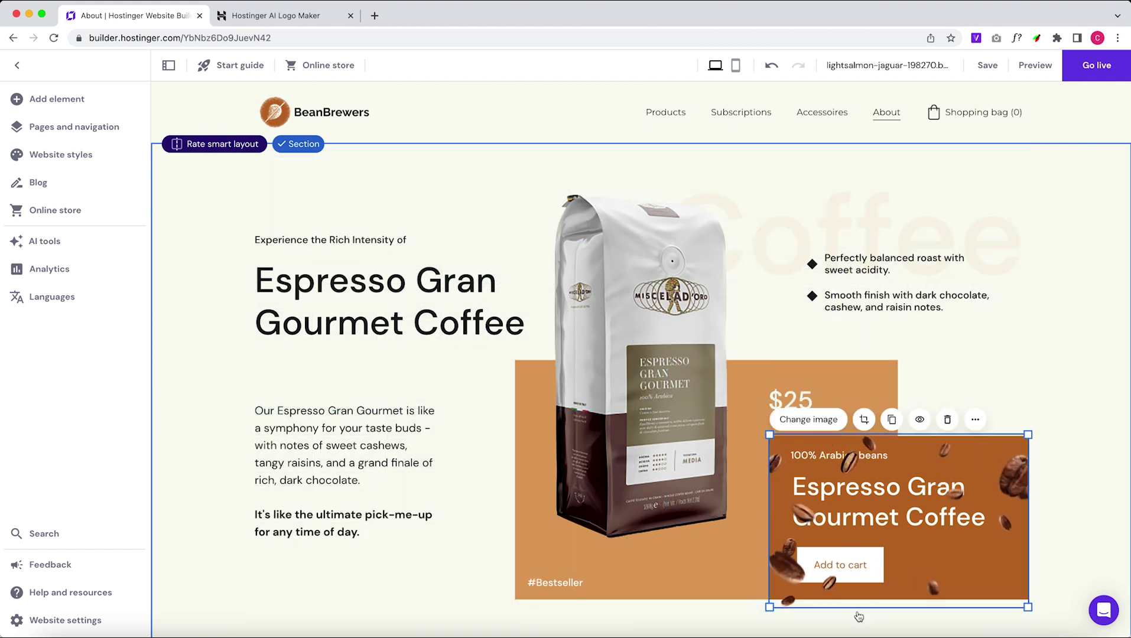
pyautogui.moveTo(999, 467); pyautogui.dragTo(744, 390)
pyautogui.moveTo(773, 525); pyautogui.dragTo(899, 605)
pyautogui.click(1082, 360)
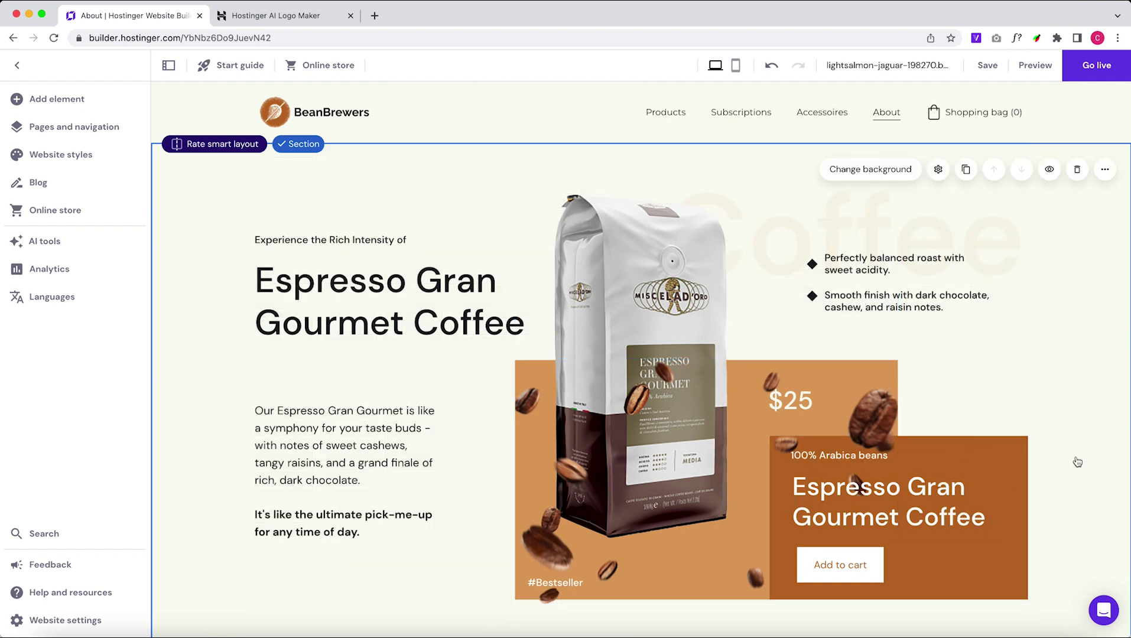
# Rearrange the layers so the scattered beans image lies behind the coffee bag and the brown card with its text
pyautogui.click(942, 445)
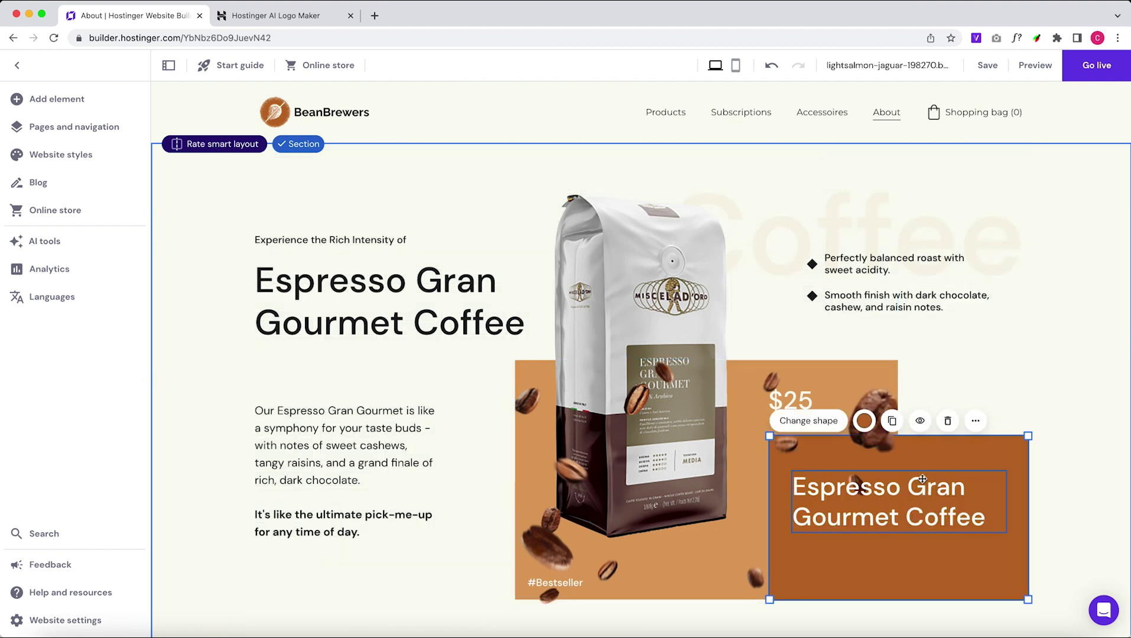
pyautogui.rightClick(966, 485)
pyautogui.click(962, 461)
pyautogui.rightClick(867, 367)
pyautogui.click(897, 511)
pyautogui.rightClick(739, 428)
pyautogui.click(768, 566)
pyautogui.click(1063, 381)
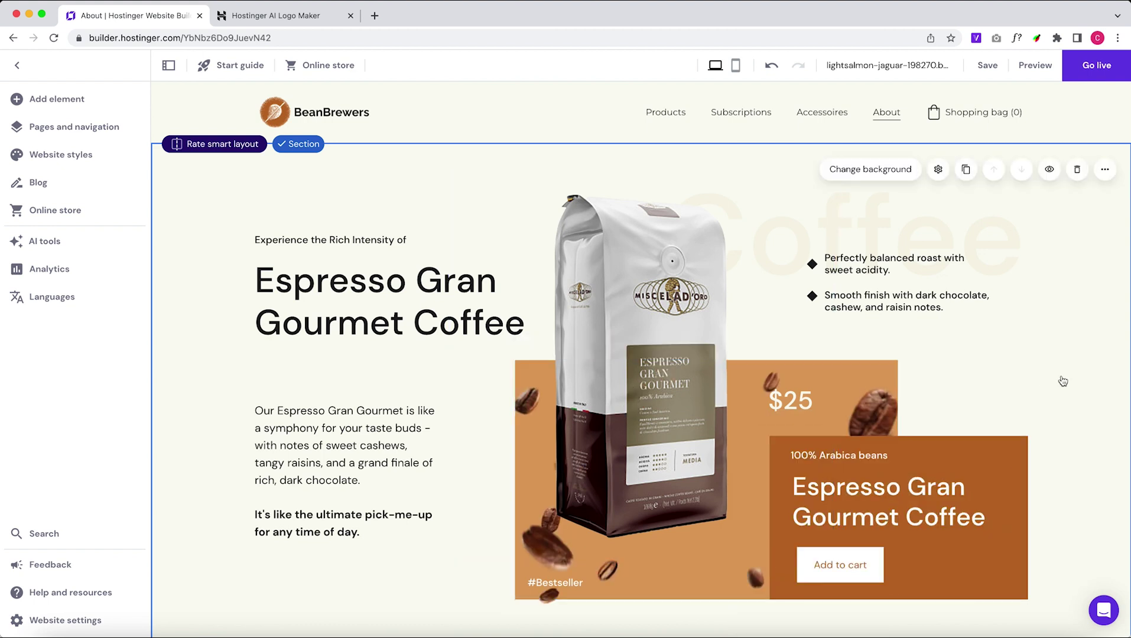
# Try the scattered beans image higher up around the coffee bag and delete it
pyautogui.click(634, 568)
pyautogui.click(1088, 354)
pyautogui.moveTo(878, 407); pyautogui.dragTo(869, 227)
pyautogui.click(970, 350)
pyautogui.click(853, 334)
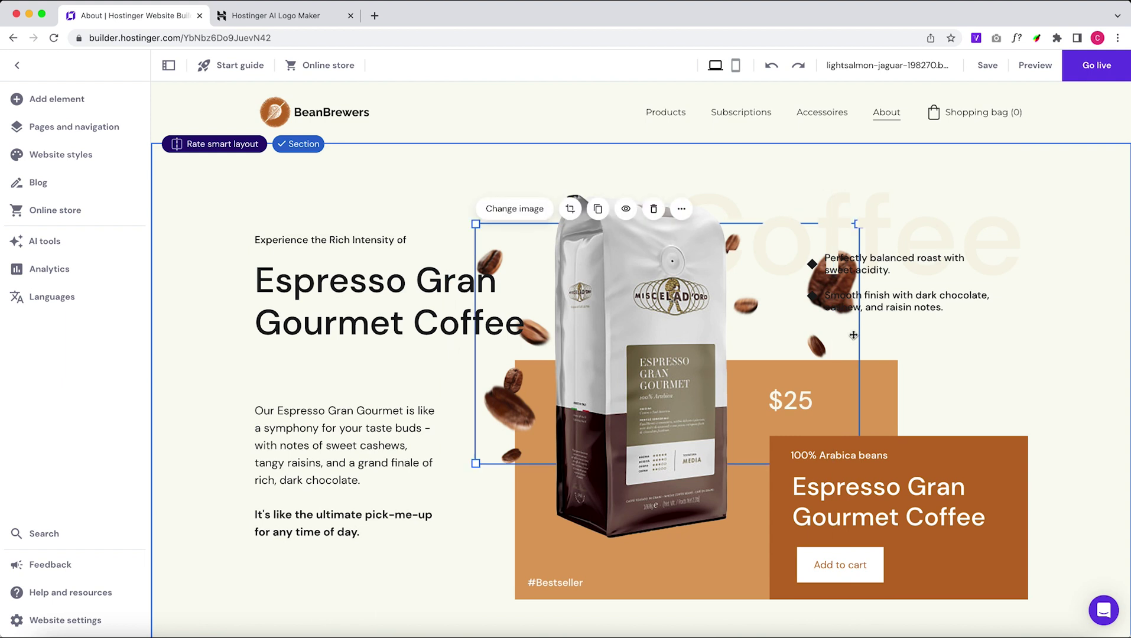
pyautogui.moveTo(853, 333); pyautogui.dragTo(432, 379)
pyautogui.press('Delete')
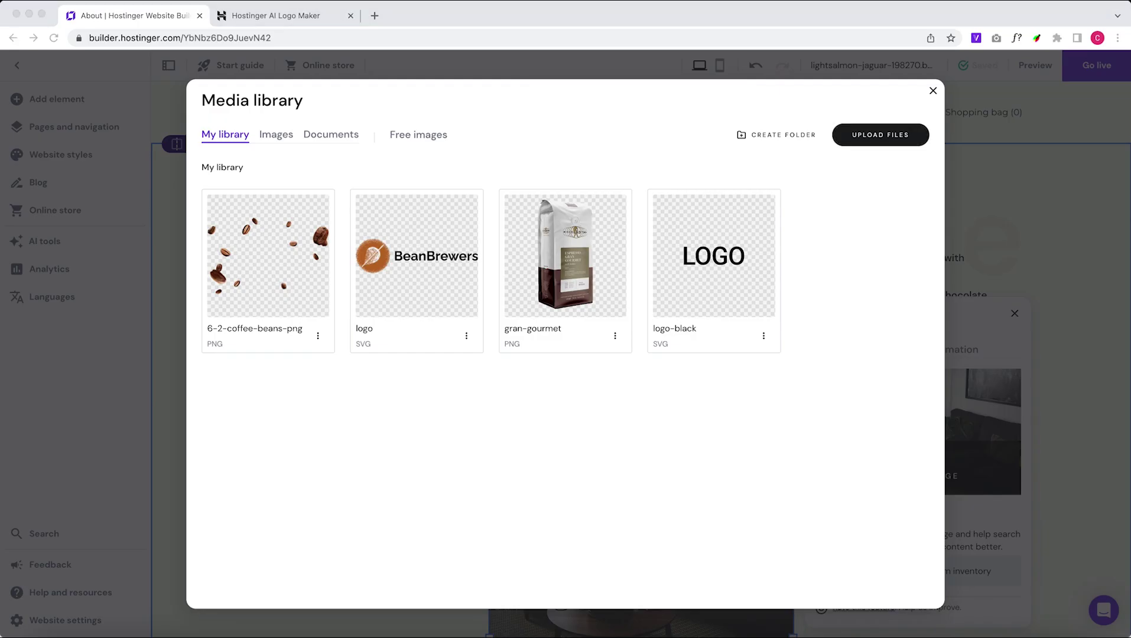
# Insert a different coffee beans picture from the media library, then size and place it around the coffee bag
pyautogui.moveTo(538, 635); pyautogui.dragTo(537, 372)
pyautogui.click(270, 252)
pyautogui.moveTo(549, 510); pyautogui.dragTo(509, 423)
pyautogui.moveTo(754, 550); pyautogui.dragTo(770, 560)
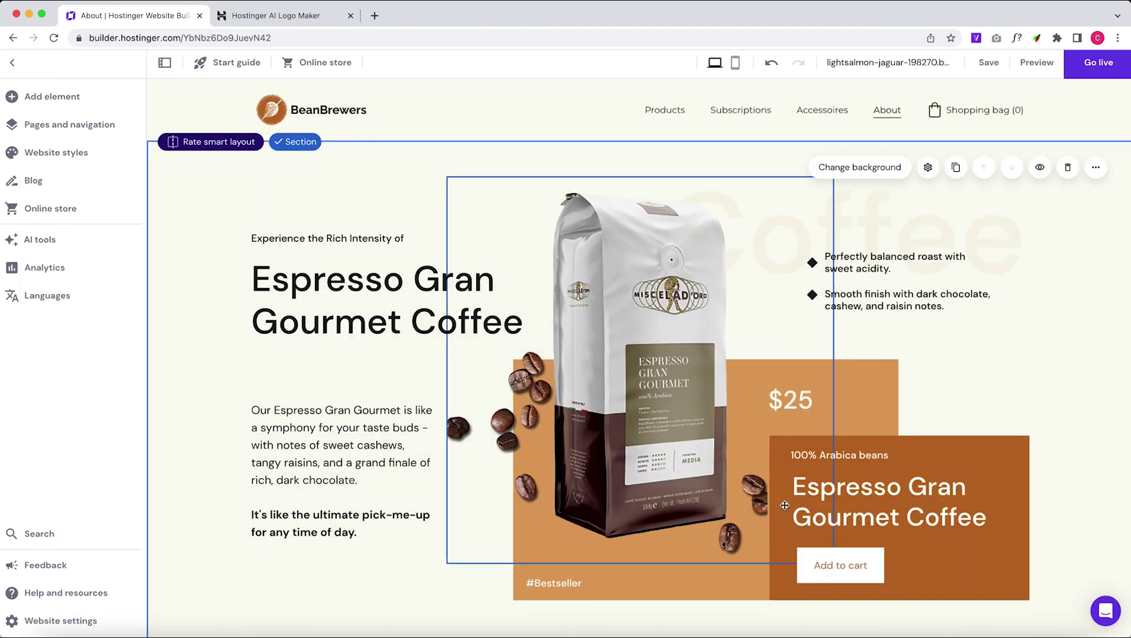
# Change the stacking order to bring the coffee beans in front of the brown card and nudge them slightly right
pyautogui.moveTo(760, 503); pyautogui.dragTo(765, 504)
pyautogui.click(786, 457)
pyautogui.rightClick(923, 467)
pyautogui.rightClick(750, 539)
pyautogui.click(786, 533)
pyautogui.moveTo(756, 495); pyautogui.dragTo(761, 495)
pyautogui.click(1057, 400)
# Move the coffee beans image toward the section's lower right, with the beans around the brown card
pyautogui.click(461, 430)
pyautogui.moveTo(458, 430); pyautogui.dragTo(450, 430)
pyautogui.moveTo(777, 474); pyautogui.dragTo(784, 474)
pyautogui.click(1098, 333)
pyautogui.click(539, 394)
pyautogui.moveTo(539, 395); pyautogui.dragTo(775, 497)
# Set the header's text font to Montserrat Bold and preview the website
pyautogui.click(827, 127)
pyautogui.click(916, 141)
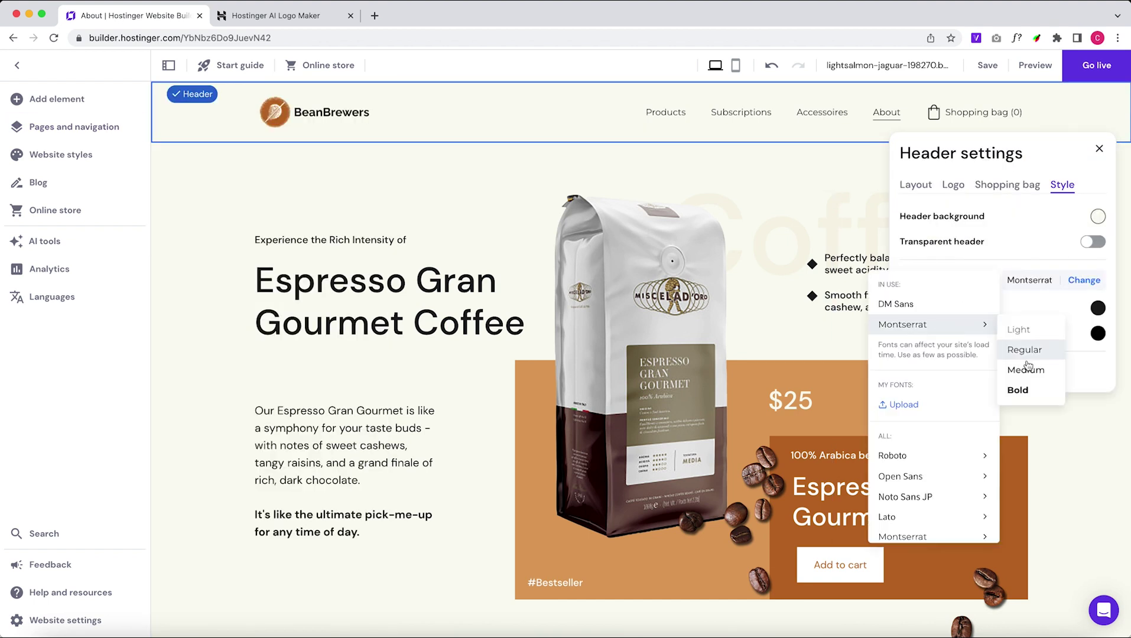
pyautogui.click(1027, 369)
pyautogui.click(1083, 280)
pyautogui.moveTo(984, 326)
pyautogui.click(1027, 390)
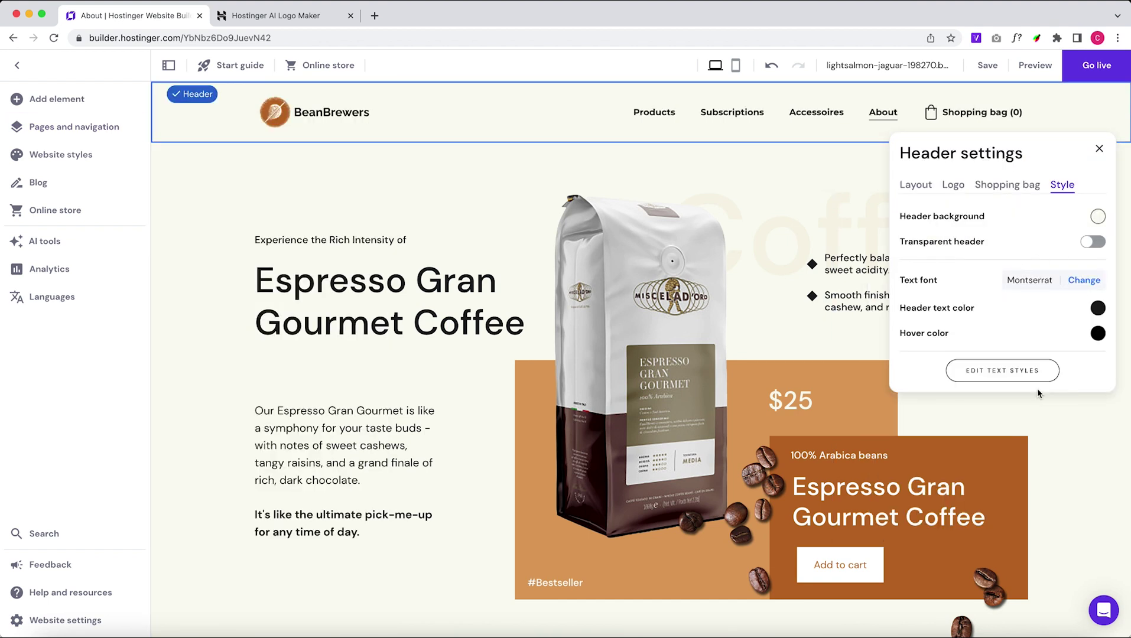
pyautogui.click(1099, 149)
pyautogui.click(1035, 66)
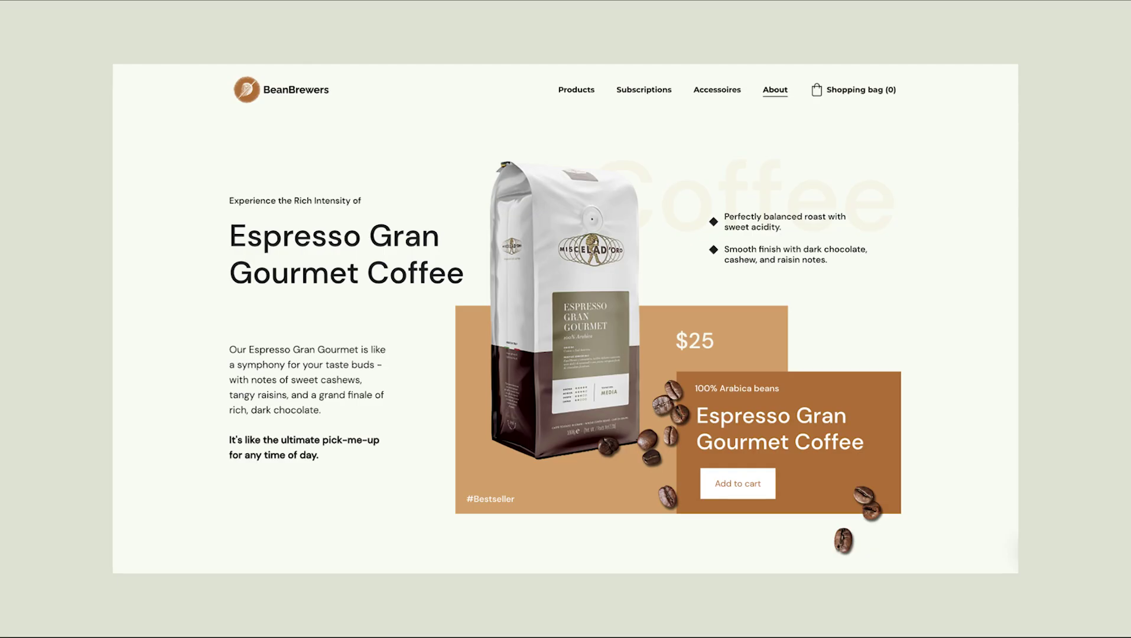